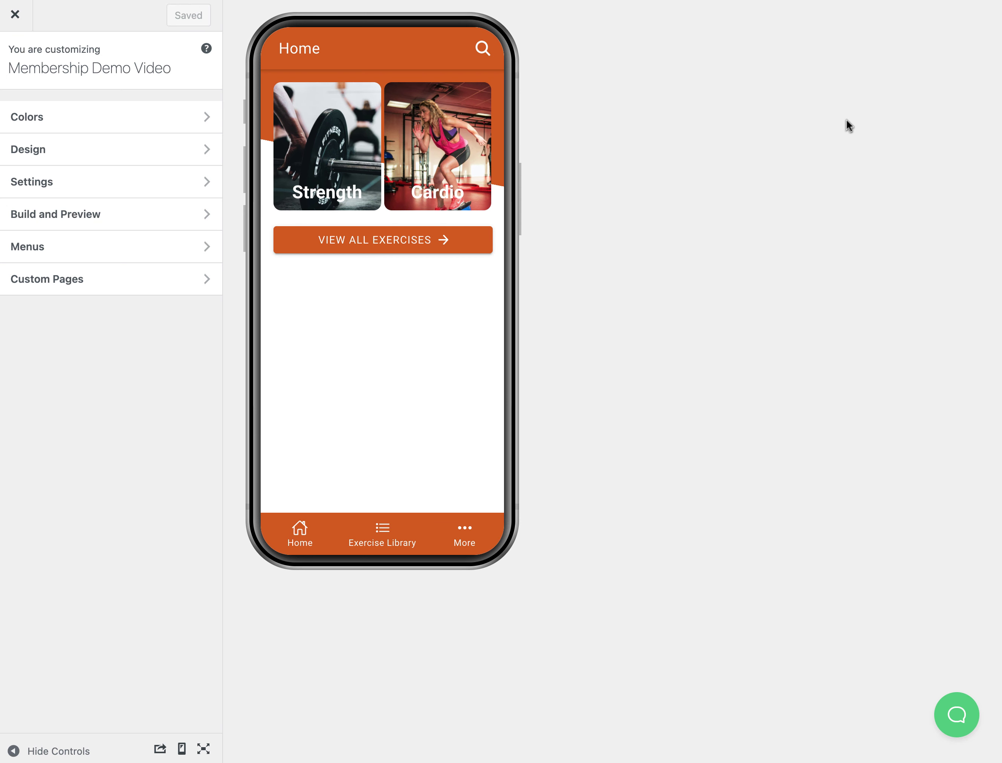
Open the full exercise library and view the Hamstring Stretch exercise
left_click(410, 236)
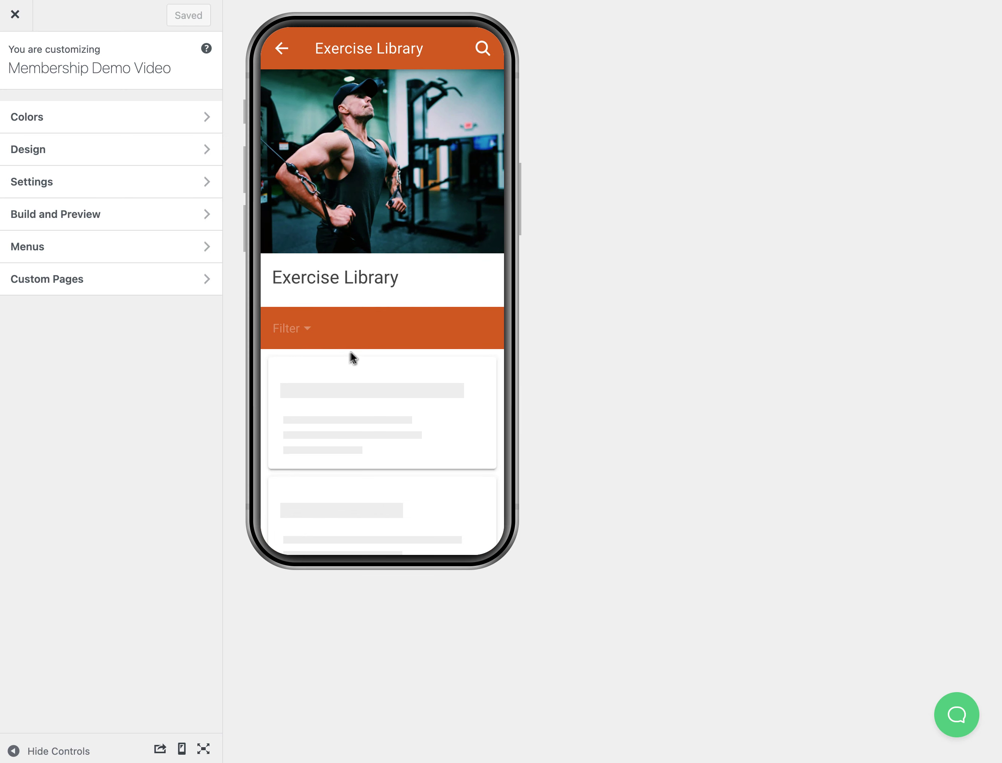
scroll(358, 352, "down", 15)
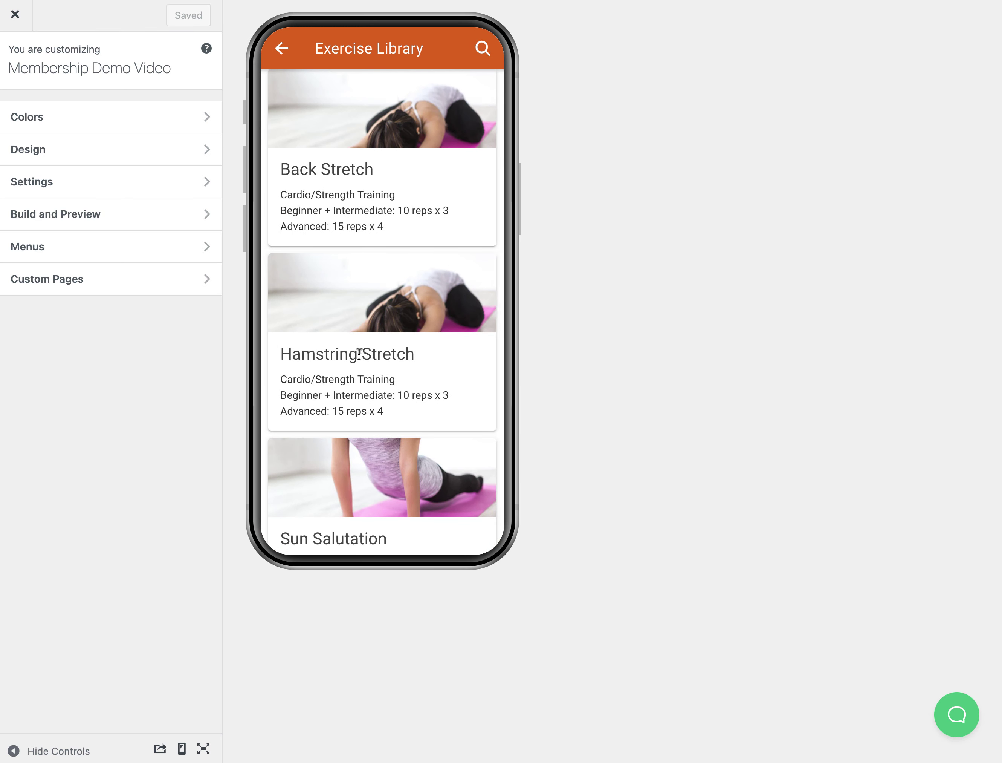
left_click(360, 354)
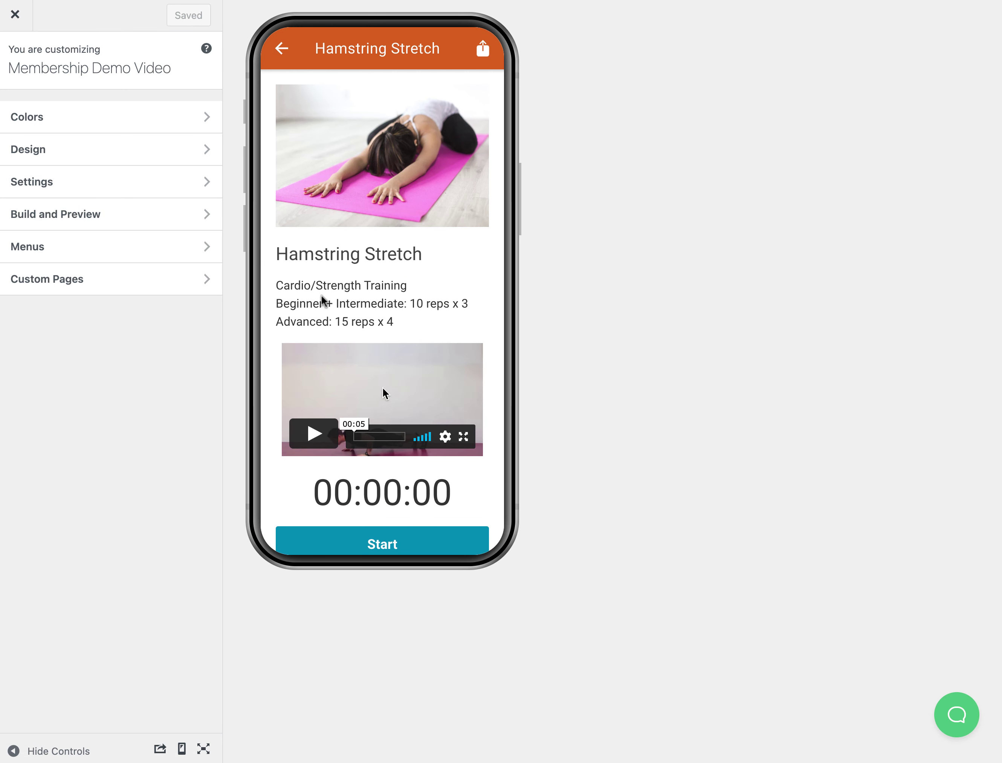
left_click(286, 48)
Open the Lotus exercise, highlight its VIP-members-only message, and return to the library
scroll(354, 280, "up", 5)
scroll(353, 280, "up", 8)
left_click(364, 300)
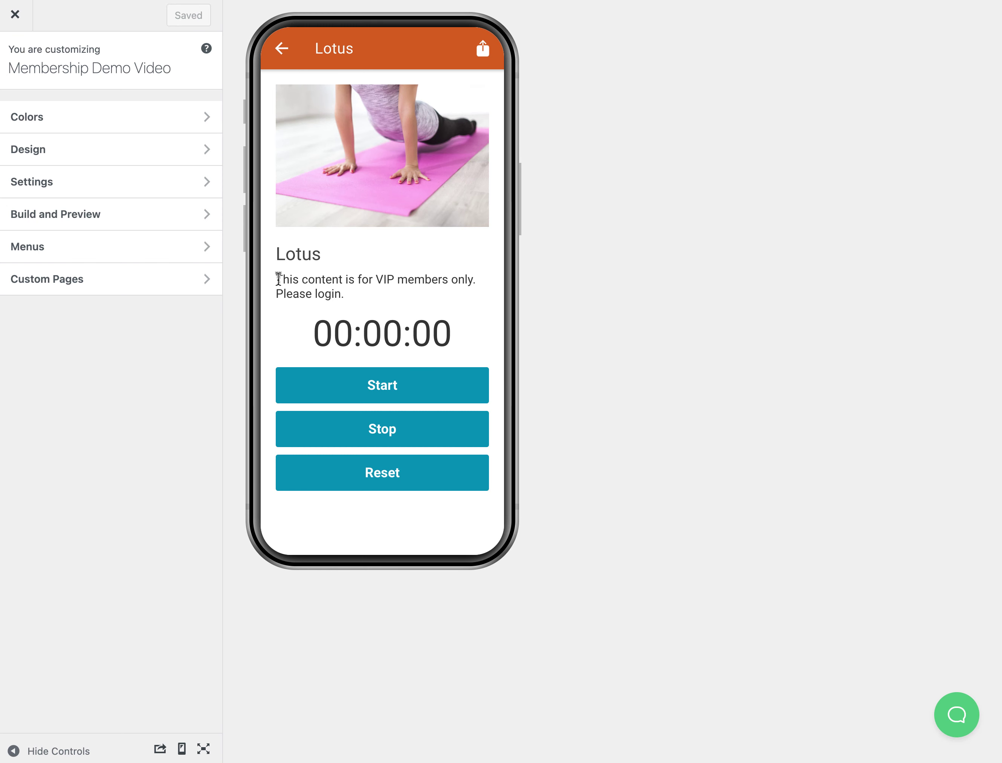
left_click_drag(278, 276, 349, 300)
left_click(350, 296)
left_click(282, 48)
scroll(365, 274, "down", 5)
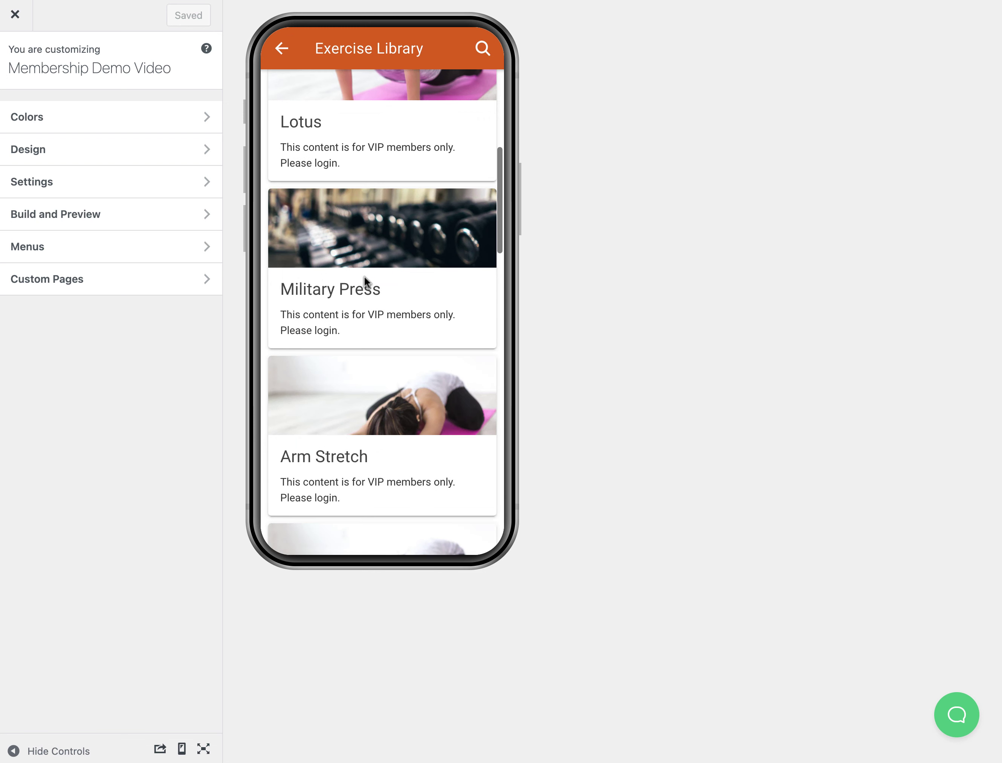
scroll(364, 276, "up", 5)
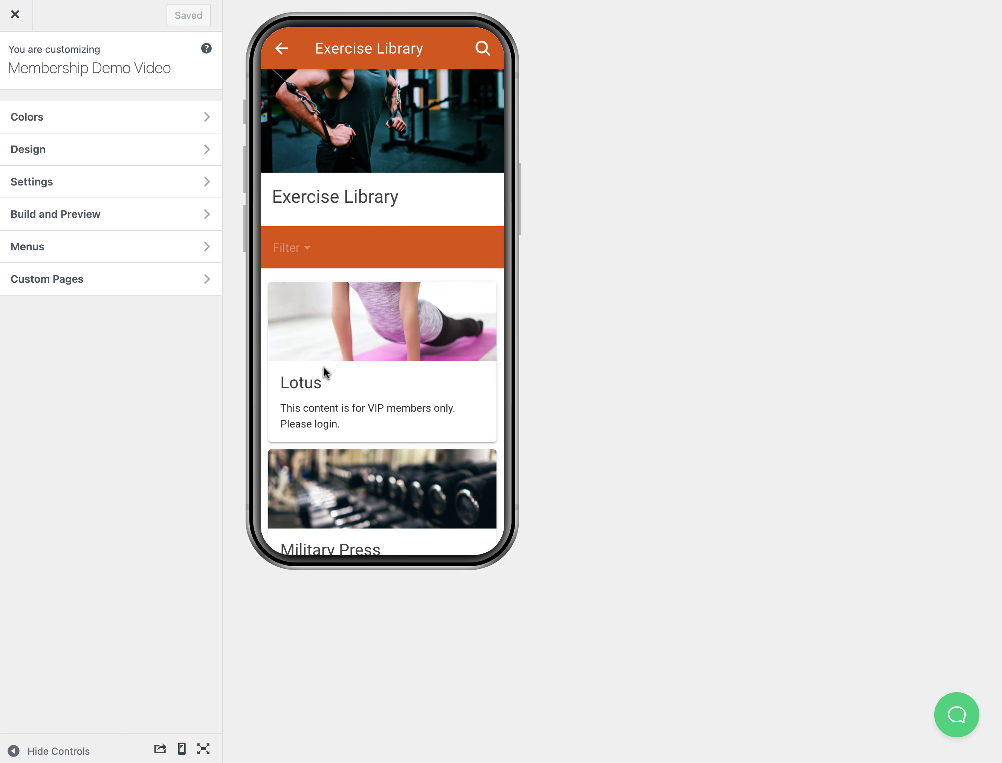
scroll(370, 357, "down", 9)
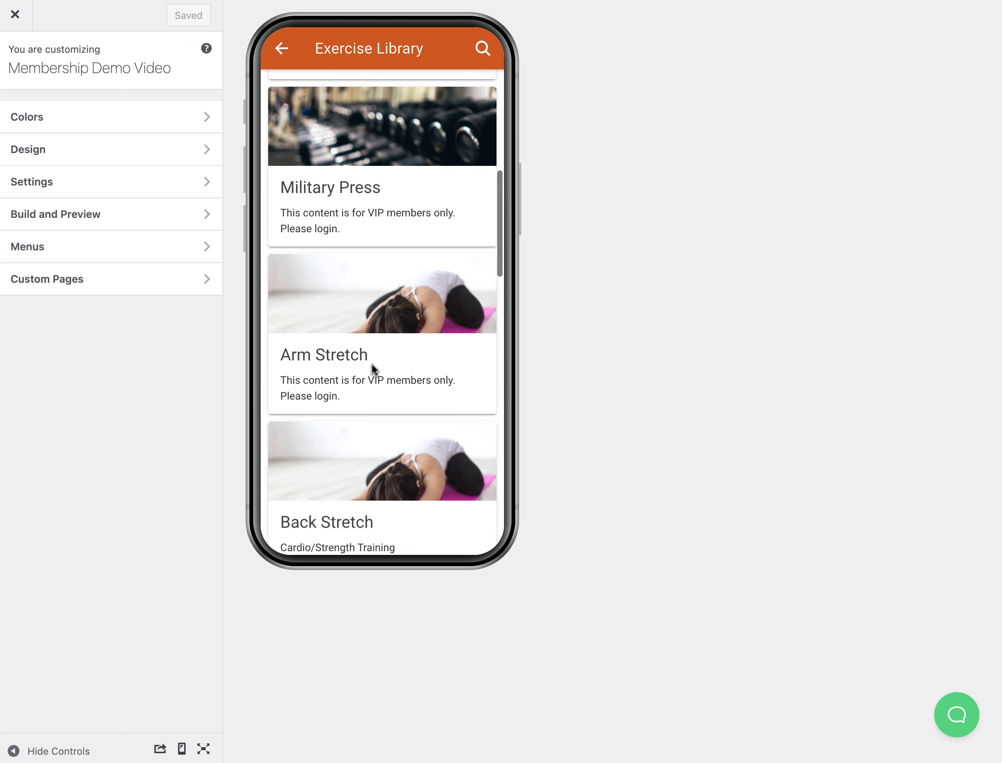
scroll(372, 364, "down", 5)
scroll(372, 364, "up", 14)
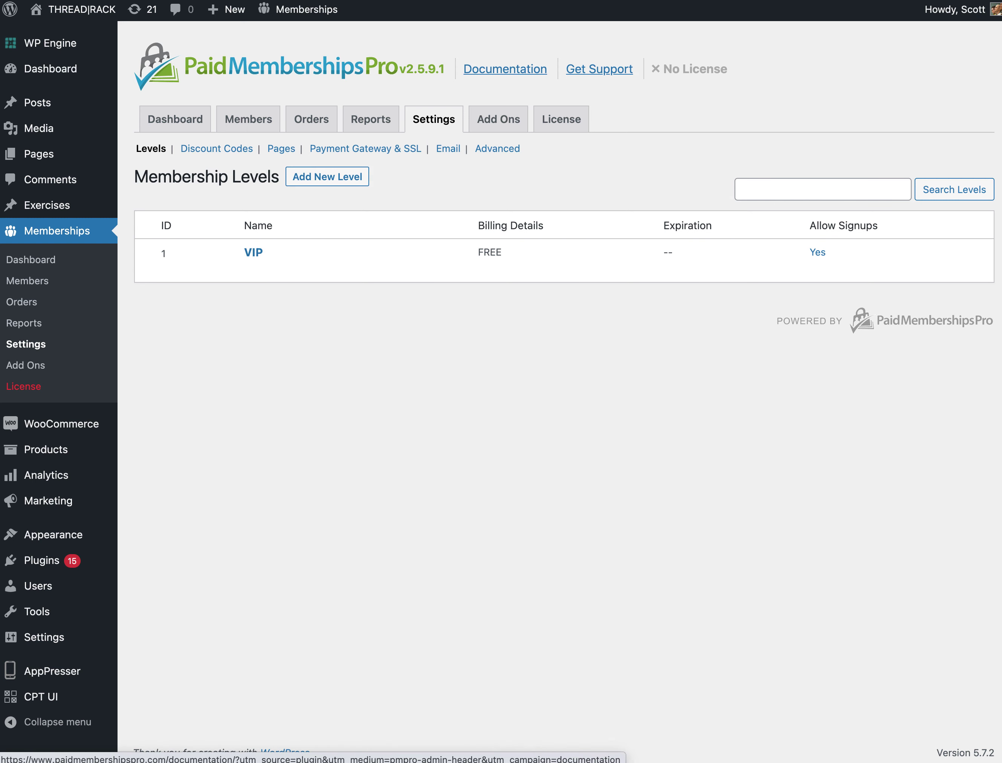
Leave the VIP membership level and go to the installed Plugins list
mouse_move(51, 200)
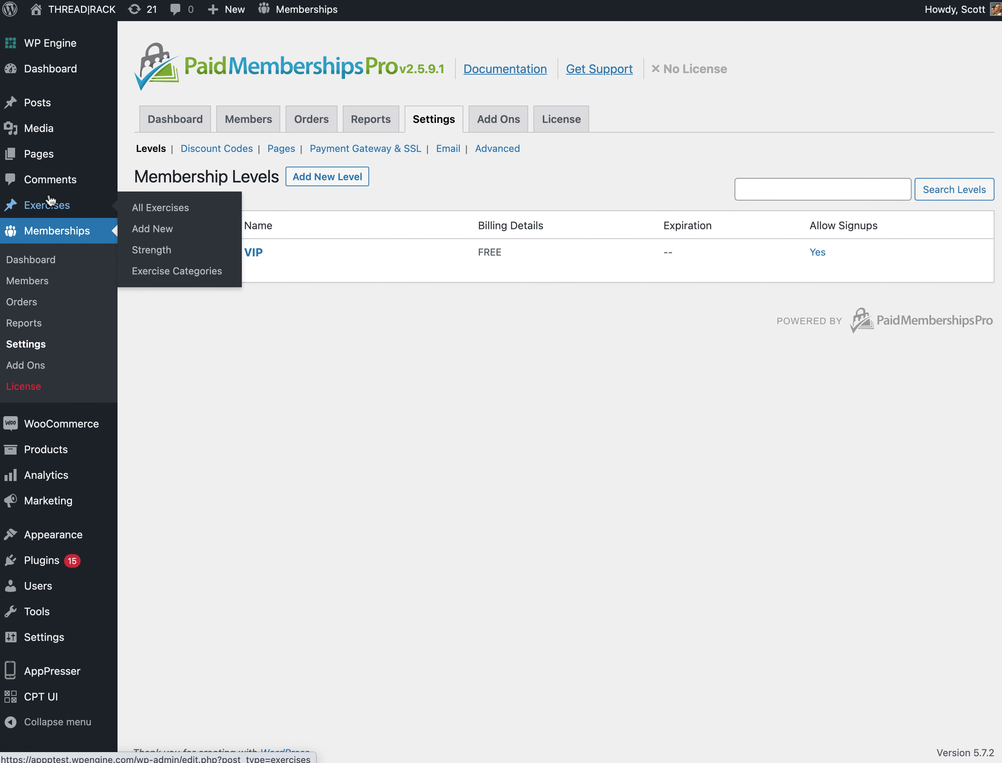
left_click(48, 565)
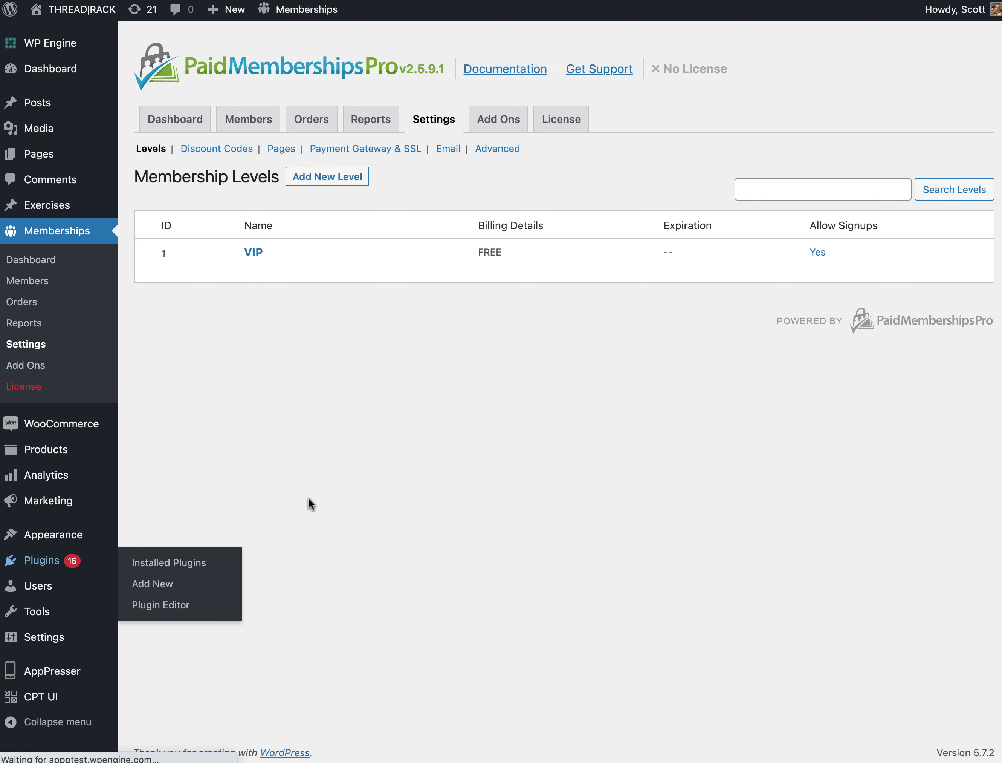
Confirm the PMPro Custom Post Type Add On is listed, then open Lotus from All Exercises
scroll(297, 422, "down", 15)
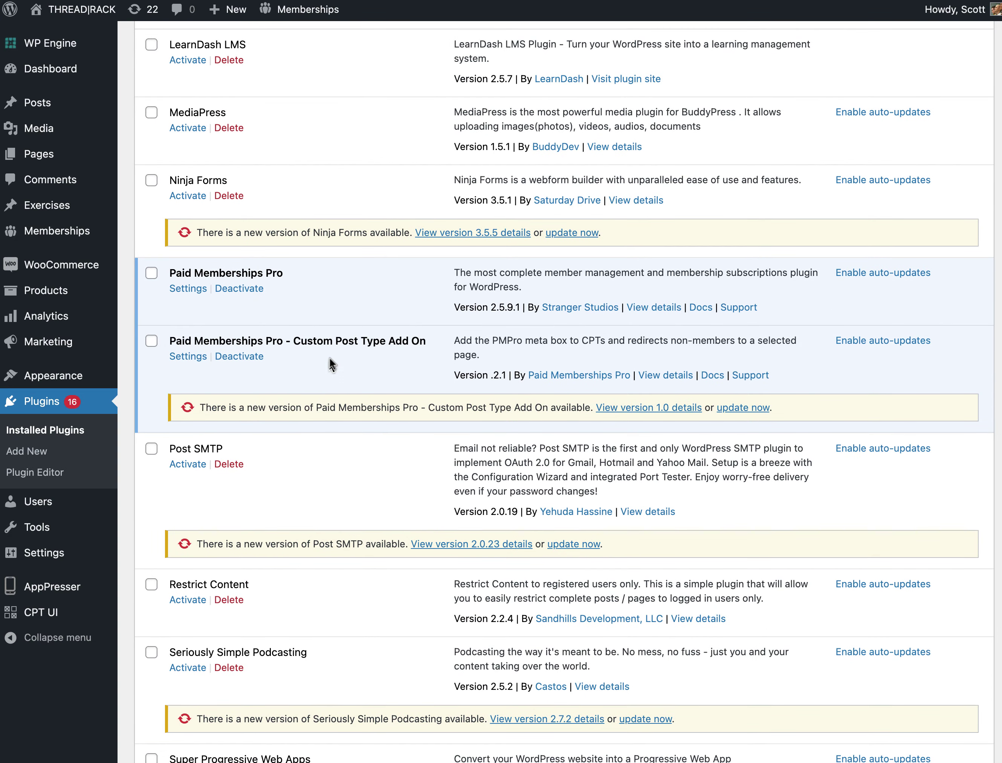
left_click_drag(297, 340, 426, 341)
left_click(426, 341)
left_click(47, 205)
left_click(199, 159)
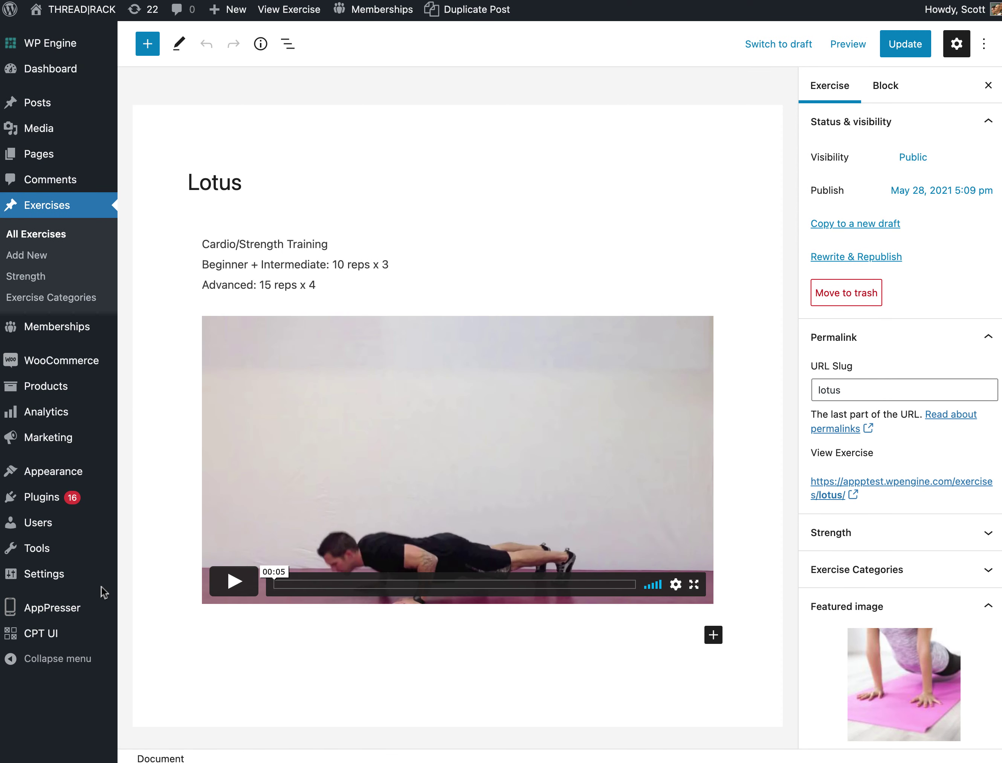
Tick VIP under Require Membership in the Lotus exercise sidebar
mouse_move(110, 573)
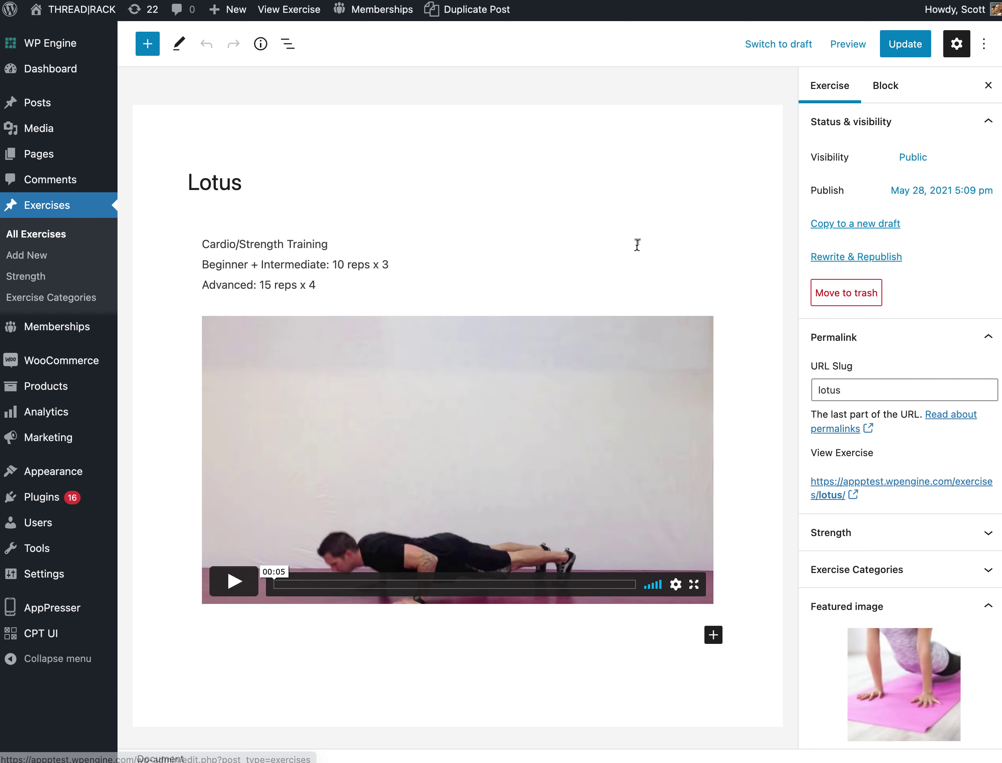
scroll(681, 290, "down", 1)
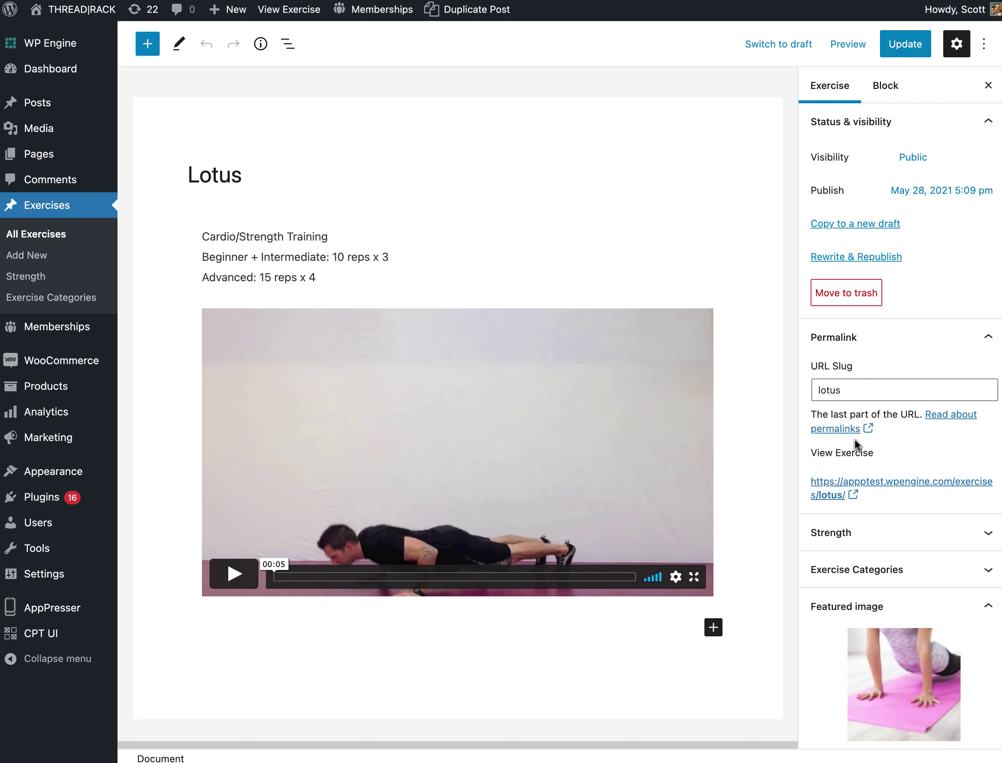
scroll(859, 445, "down", 10)
scroll(860, 444, "up", 2)
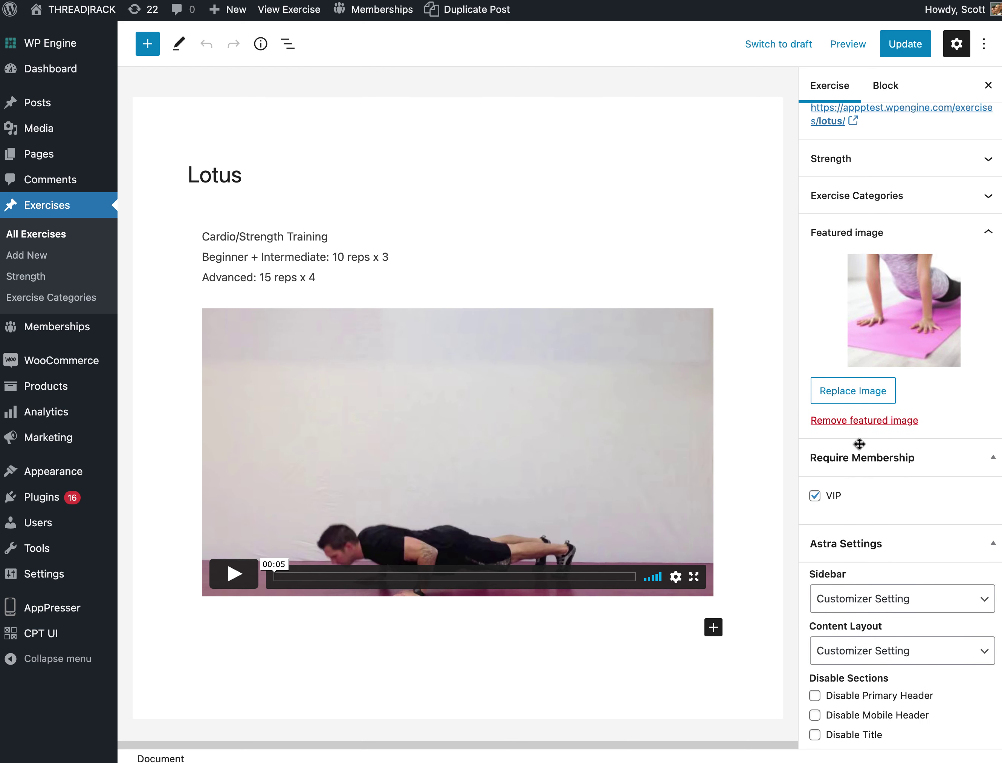
left_click(815, 497)
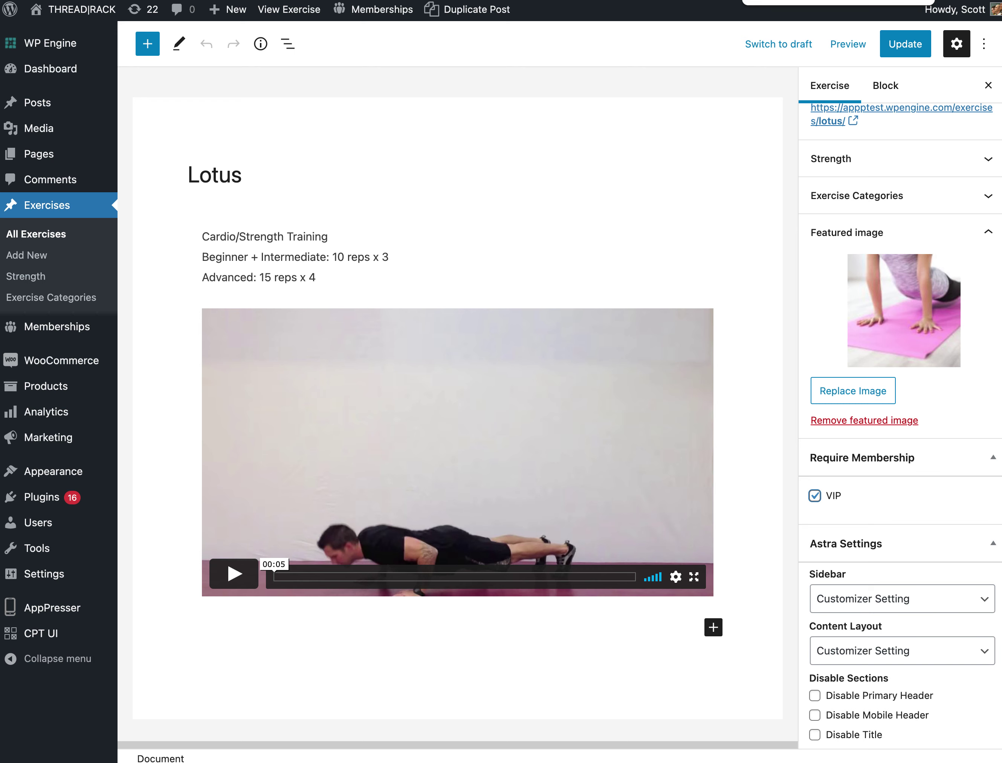
Repeatedly open the Lotus exercise in the preview to check its VIP-only lock
scroll(900, 413, "up", 3)
scroll(900, 413, "down", 3)
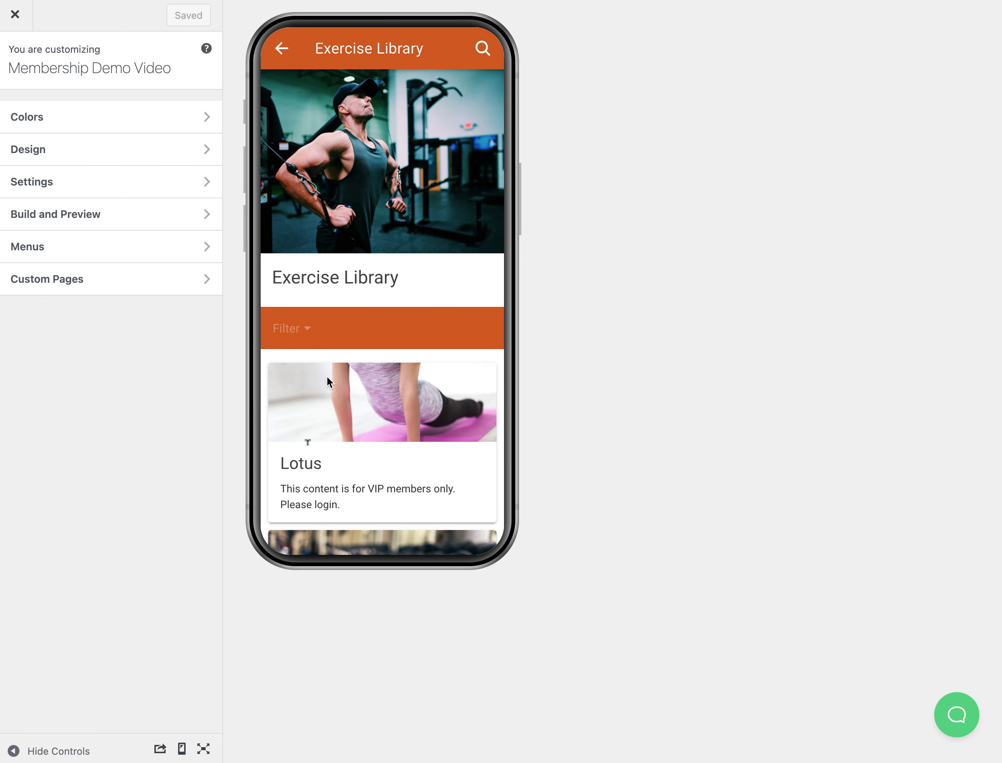
scroll(326, 378, "down", 2)
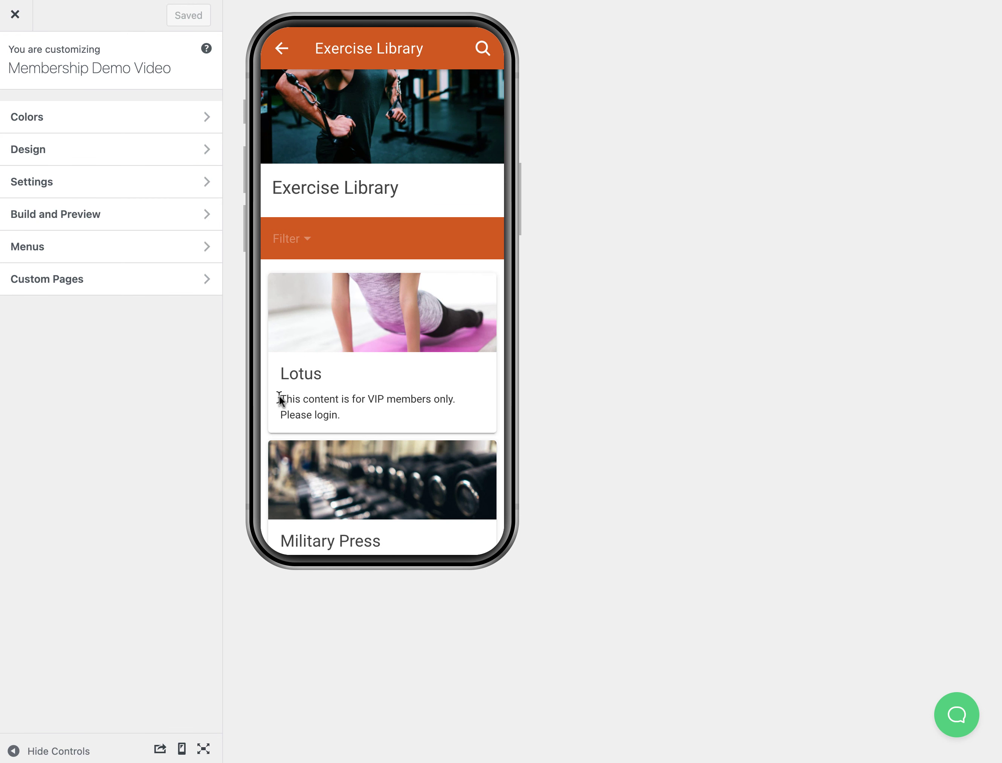
left_click_drag(287, 397, 358, 415)
left_click(354, 411)
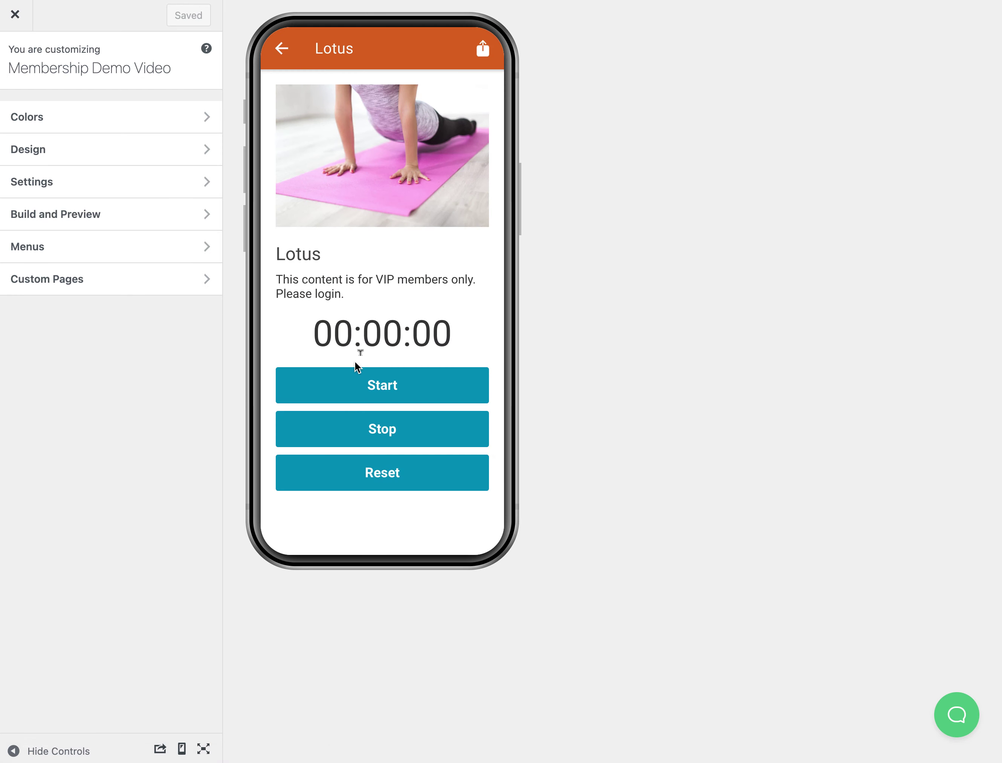
left_click(280, 54)
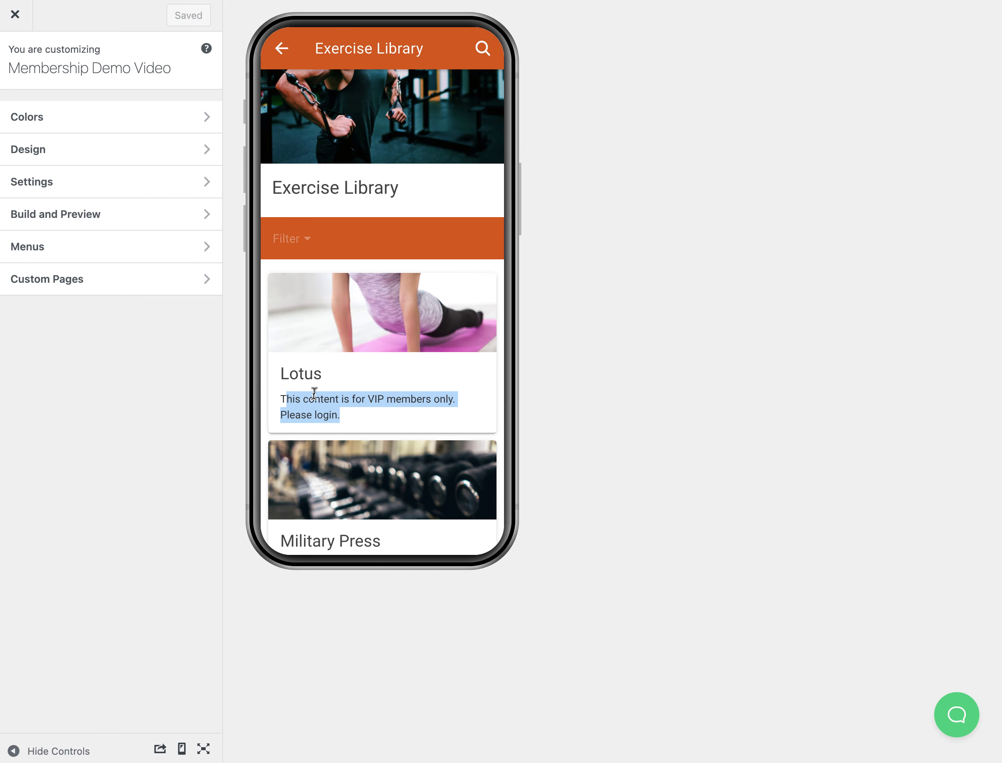
left_click(314, 394)
left_click(275, 53)
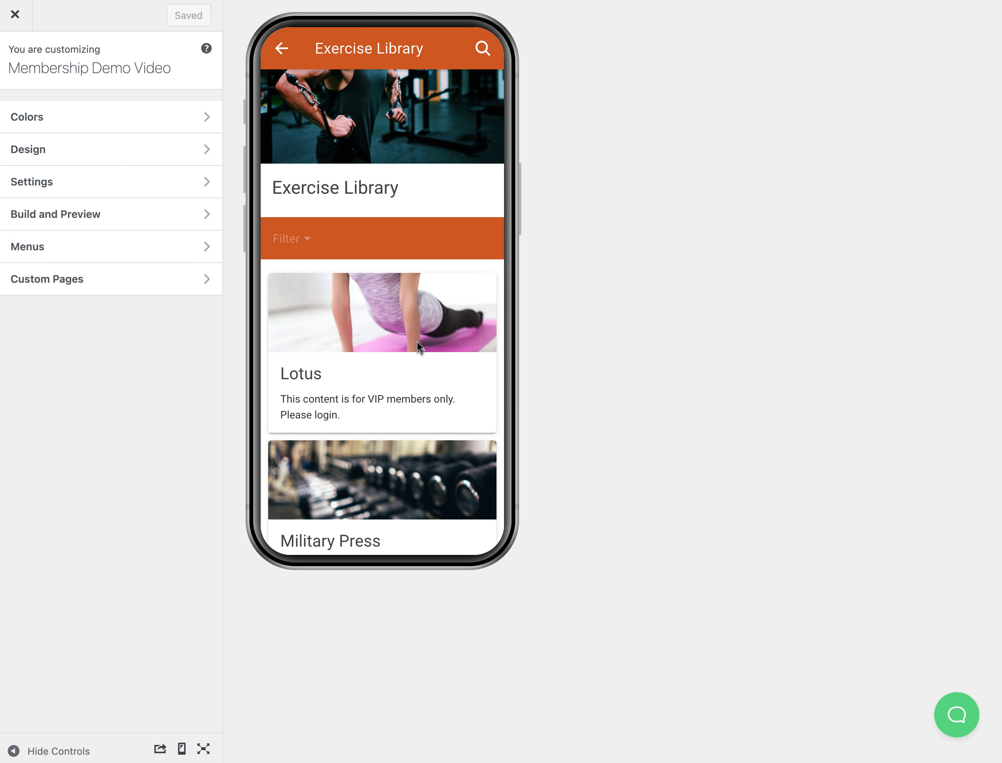
left_click(401, 335)
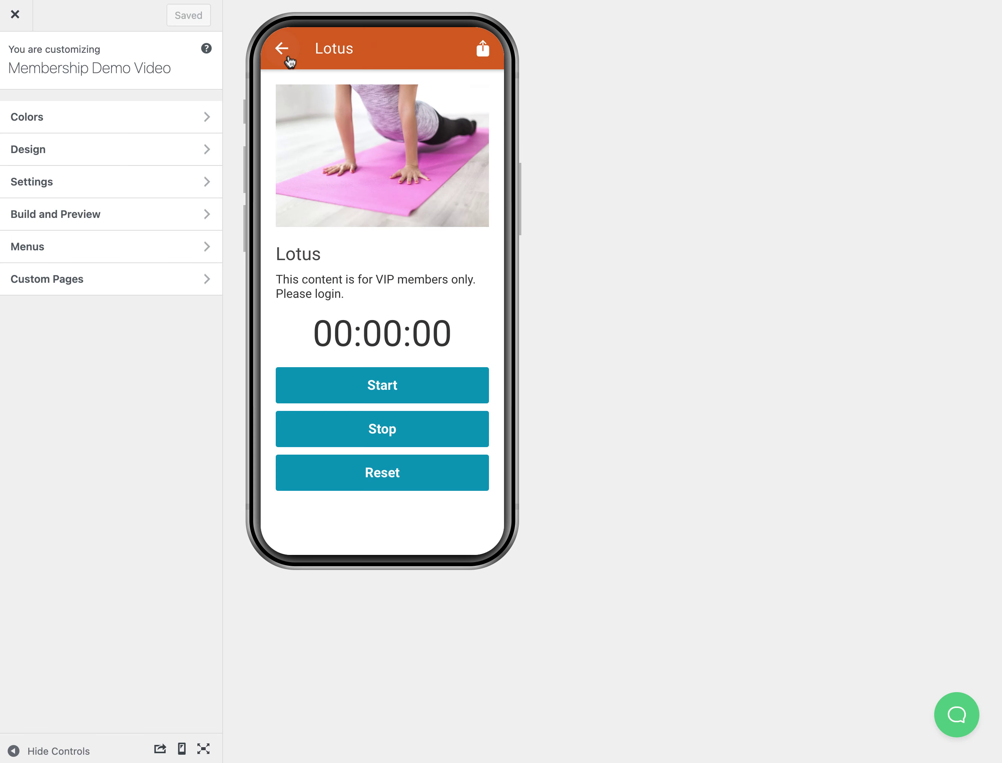
left_click(282, 49)
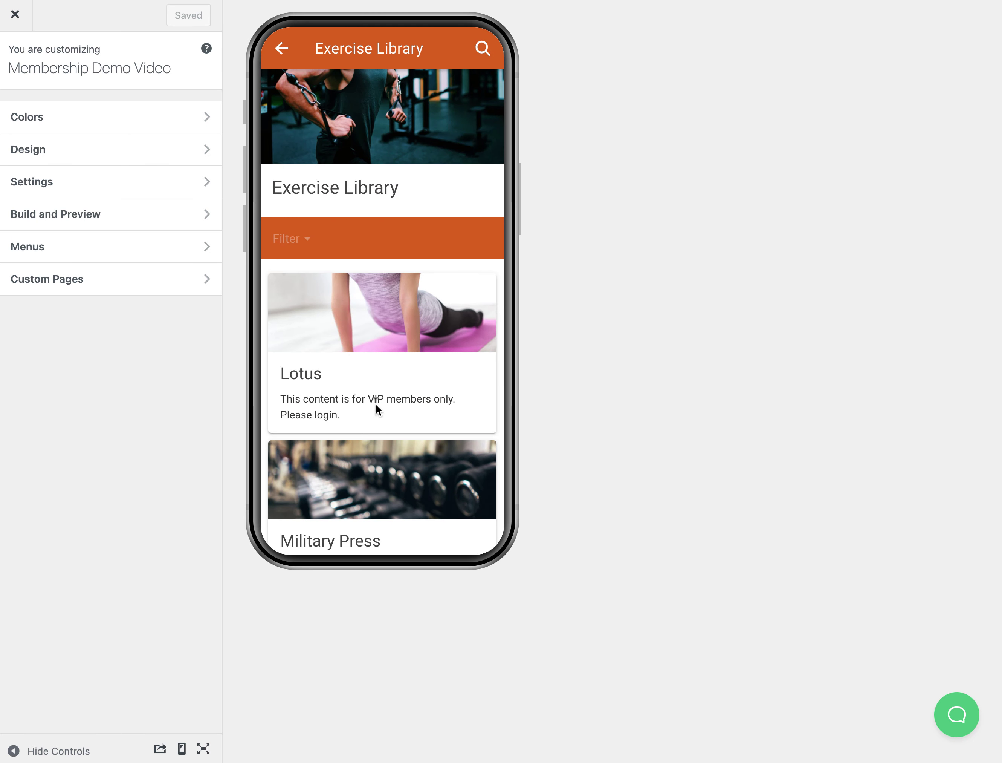
left_click(343, 324)
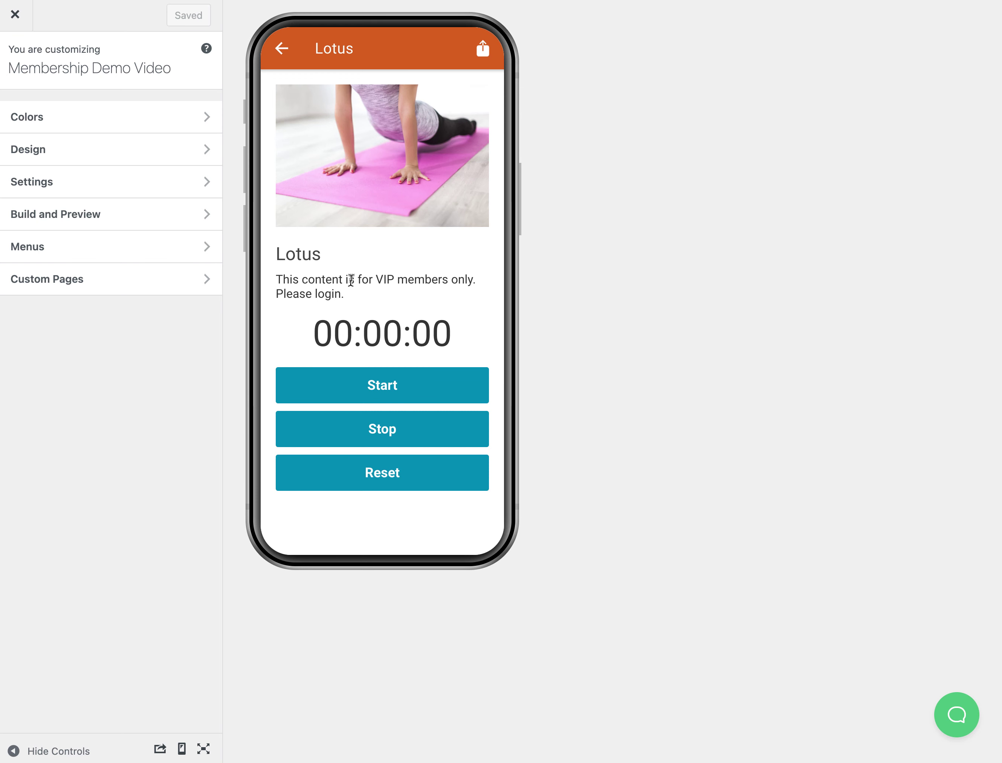
left_click(282, 48)
Go from the app's Home page to the More page, then bring up and dismiss the login form
left_click(282, 50)
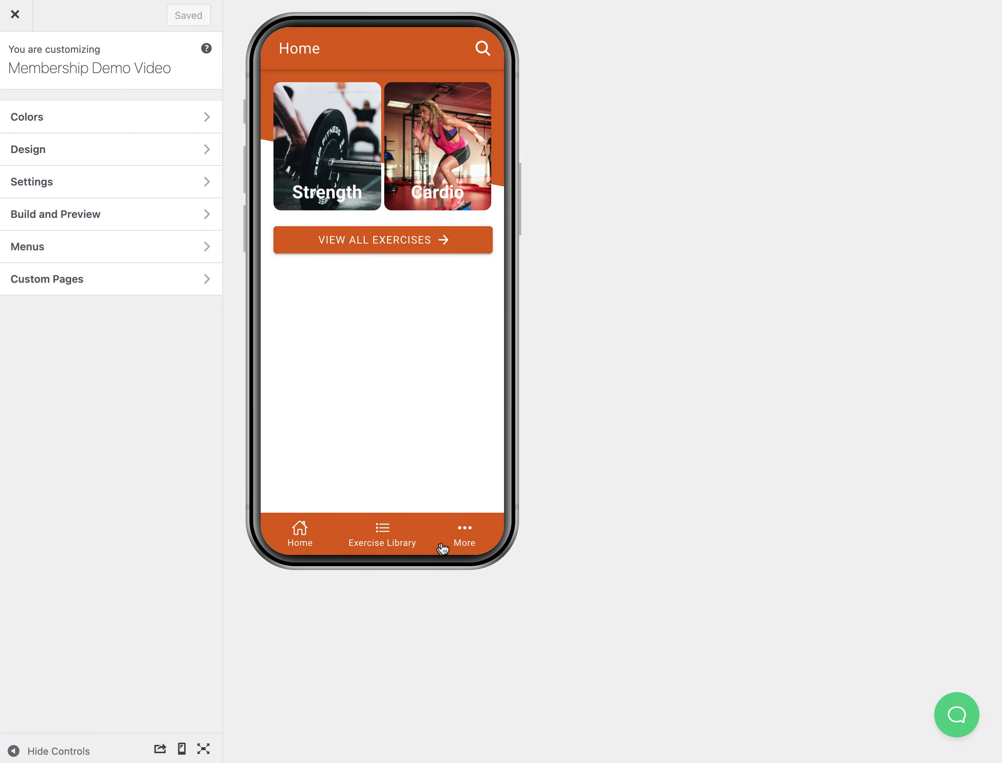
left_click(464, 534)
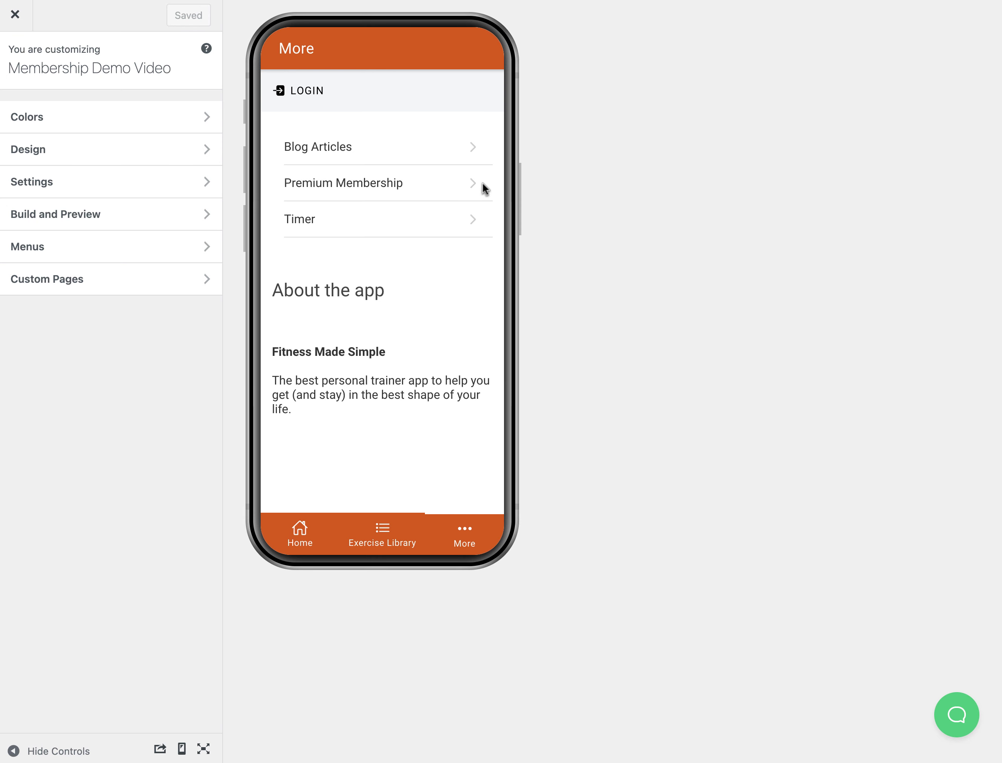
left_click(316, 552)
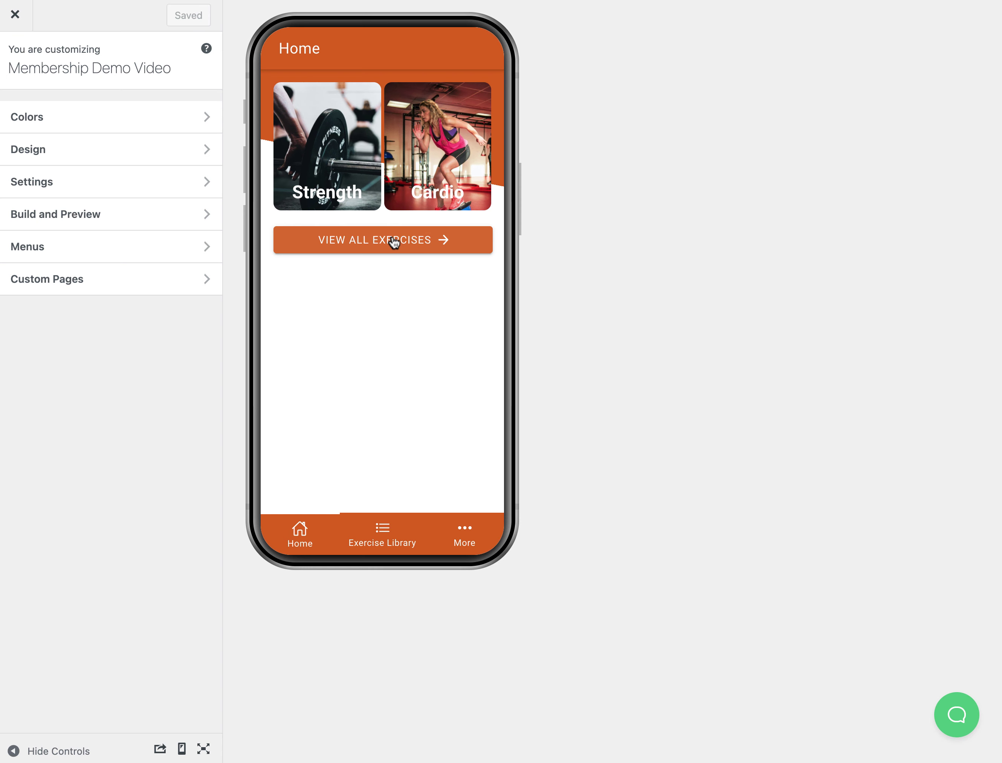
left_click(458, 531)
left_click(310, 94)
left_click(482, 48)
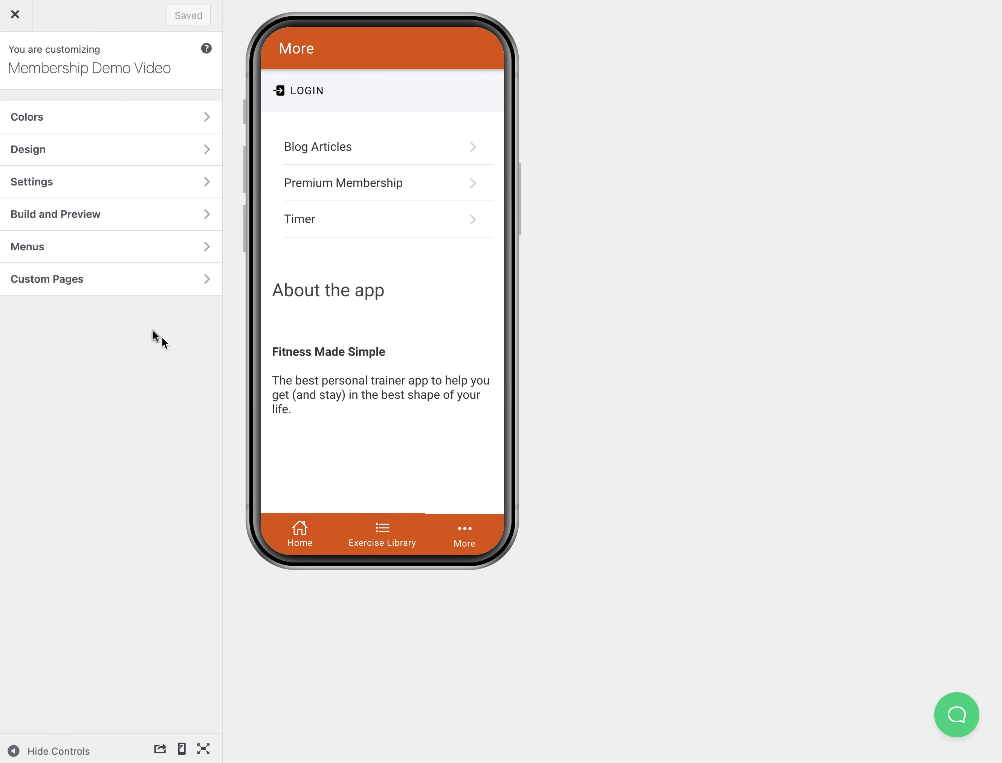
Create a new Page Builder custom page and start entering the title Premium Membership
left_click(133, 282)
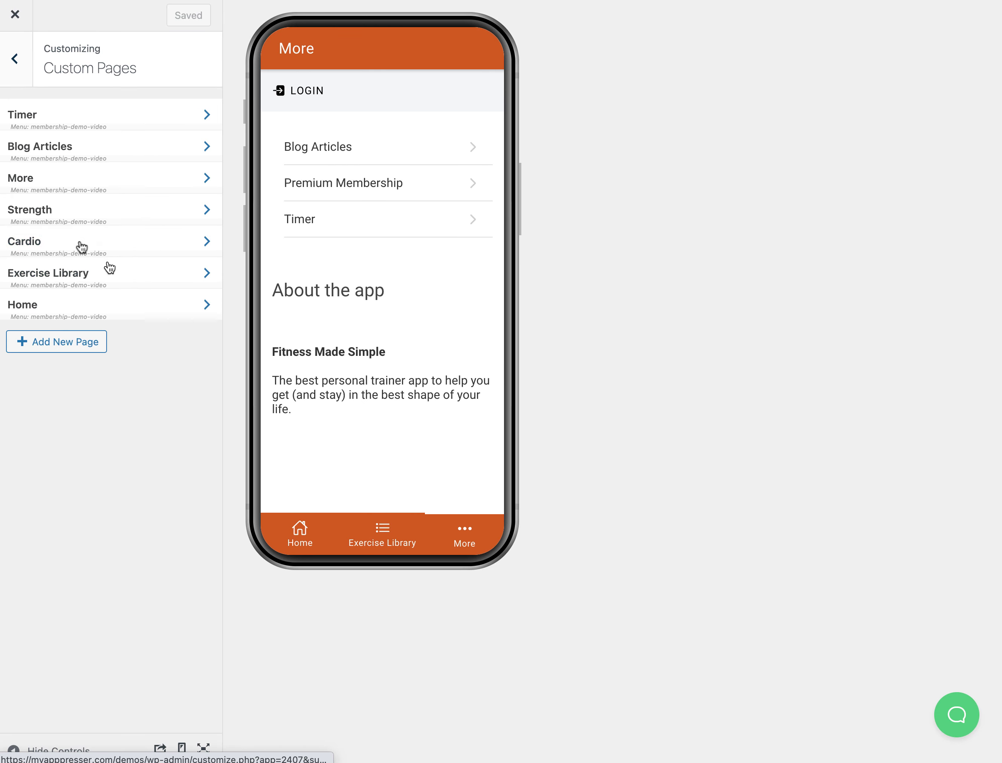
left_click(60, 349)
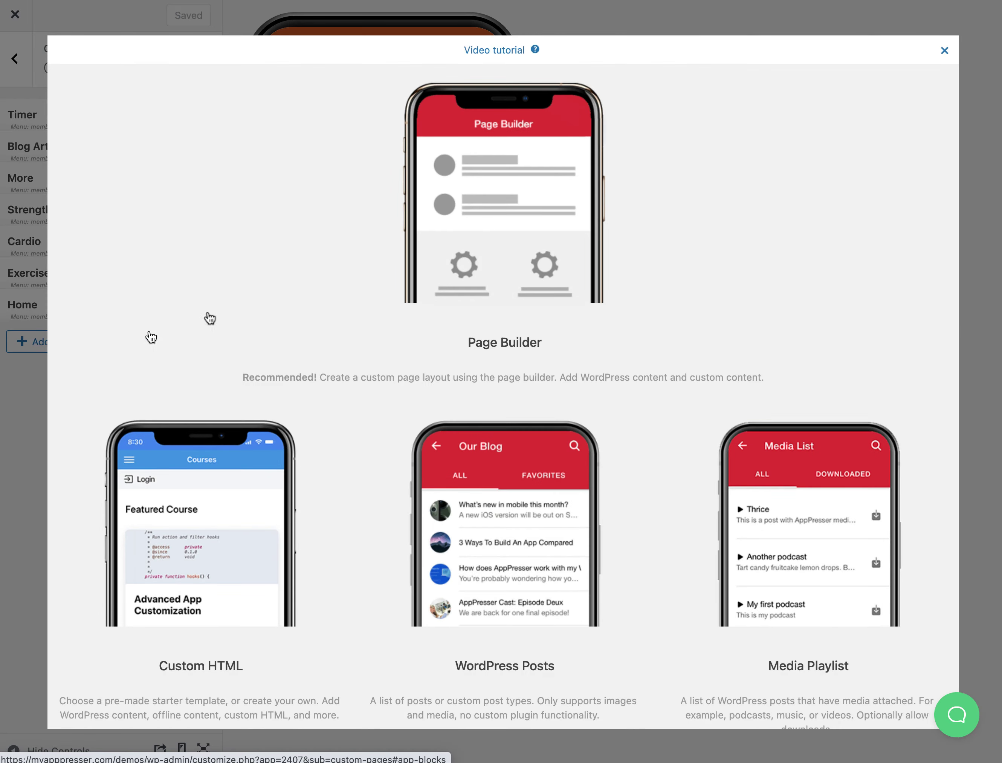
left_click(461, 223)
left_click(177, 133)
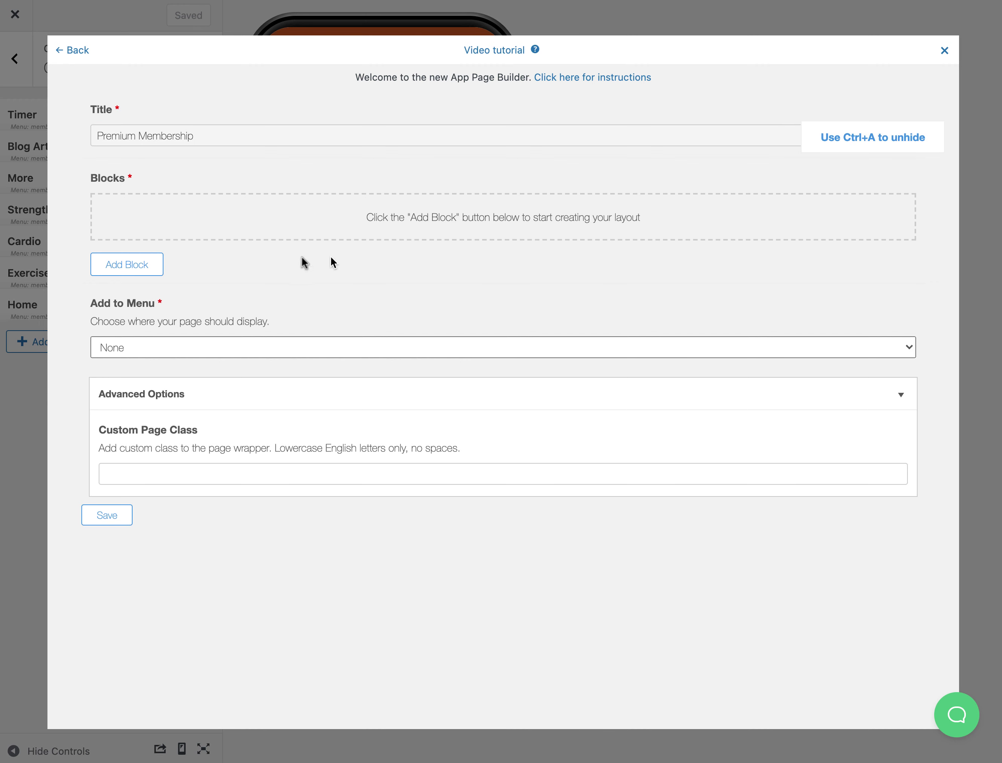
Add an In App Purchase Form block to the page
left_click(138, 265)
scroll(581, 312, "down", 1)
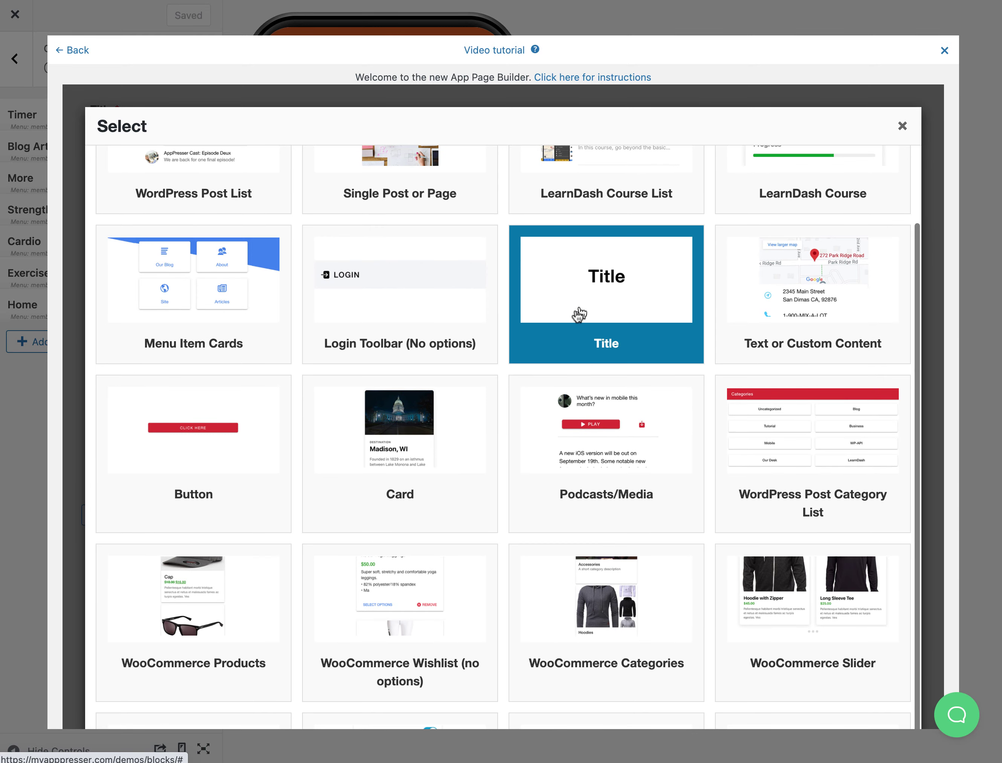
scroll(377, 542, "down", 5)
scroll(383, 551, "down", 2)
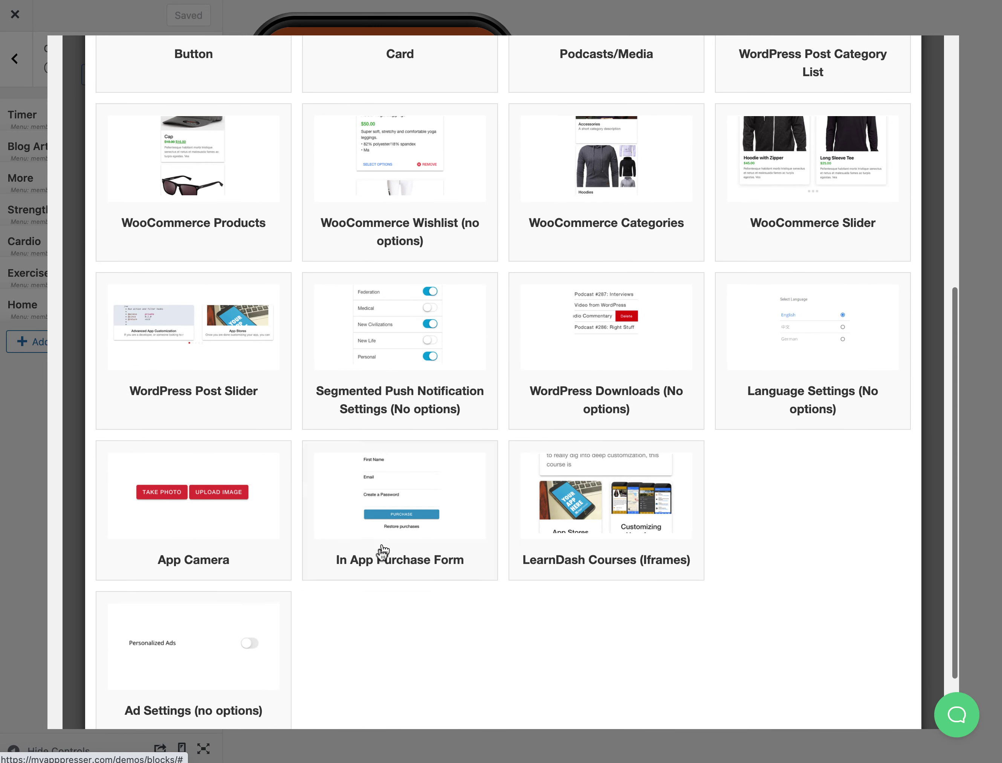
left_click(288, 571)
scroll(244, 240, "up", 10)
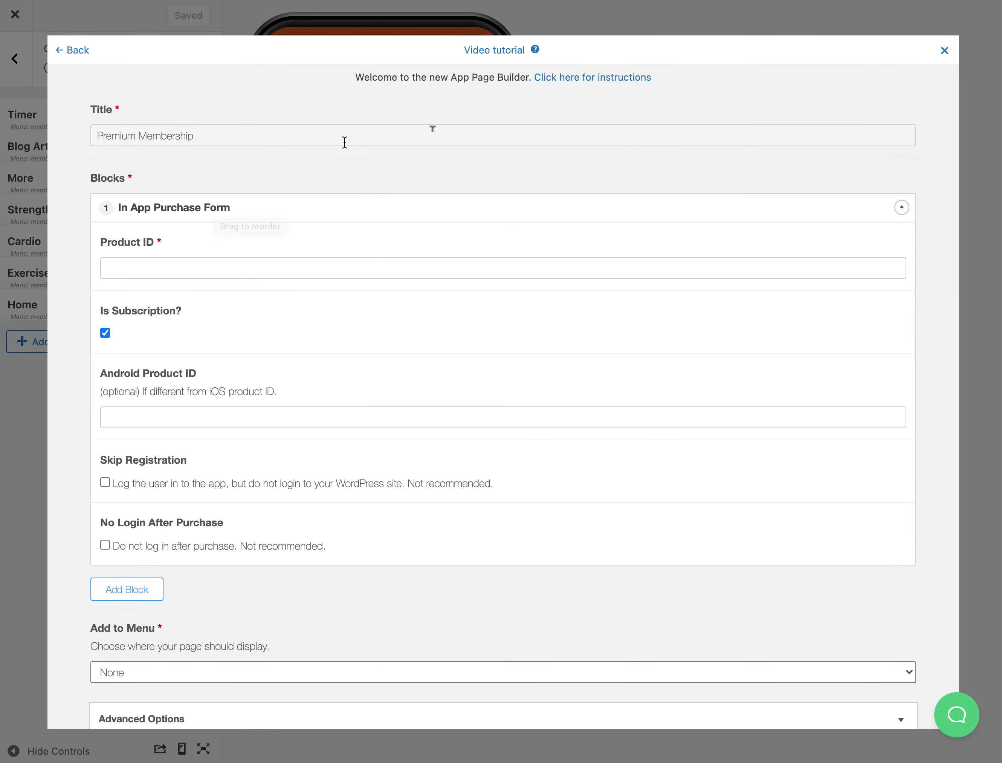
Bring up the help assistant and dismiss the template hooks article
left_click(957, 714)
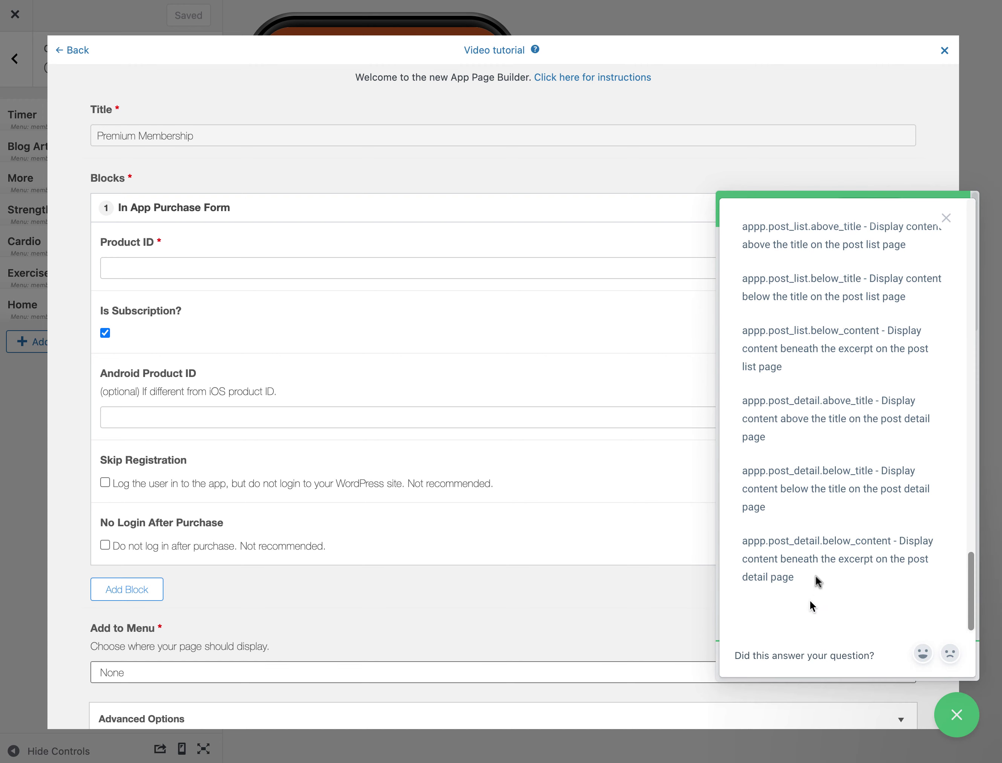
scroll(816, 581, "up", 15)
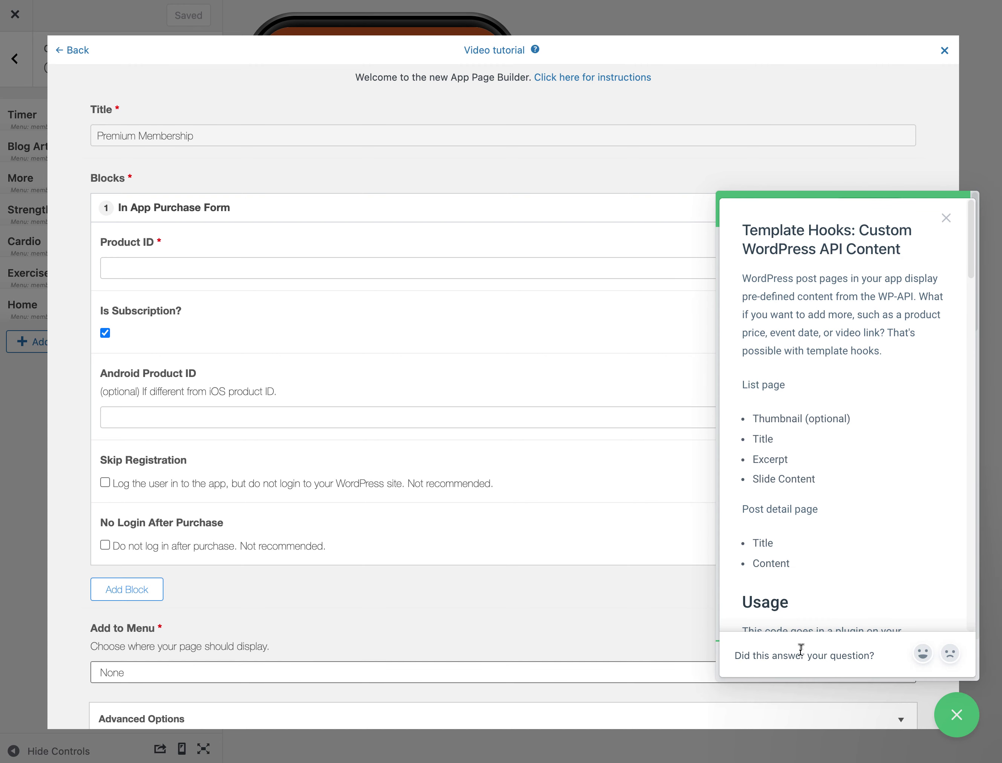
left_click(946, 218)
Search help for 'in ap' and read the In App Purchases Overview setup steps
triple_click(762, 656)
type("in app pu")
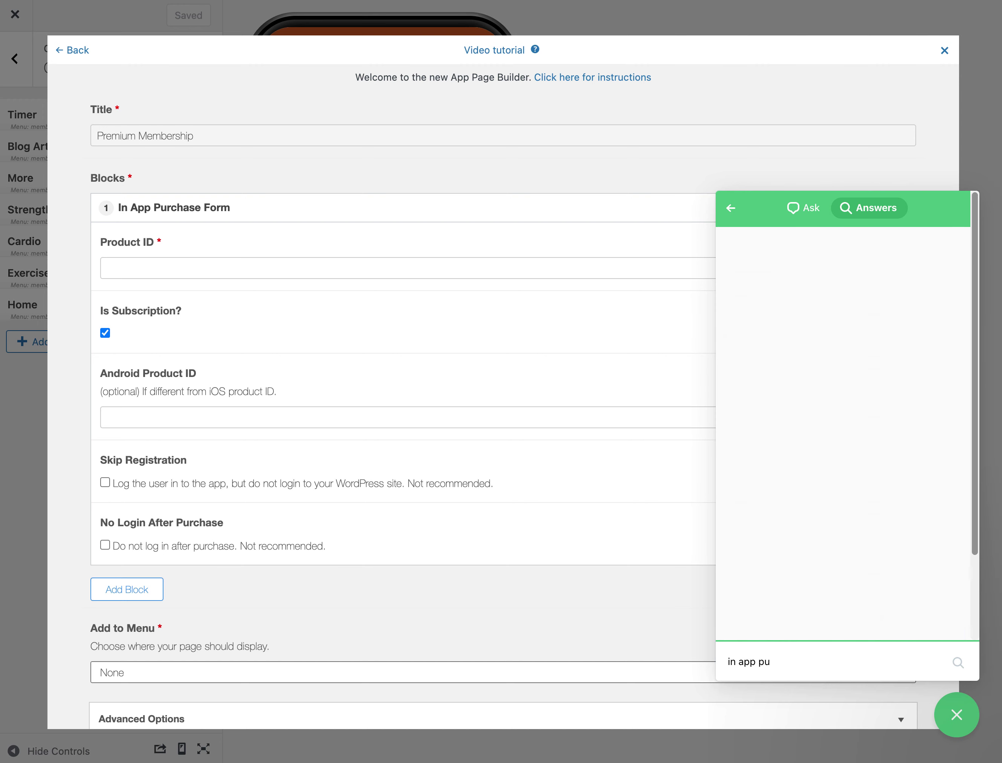
left_click(847, 278)
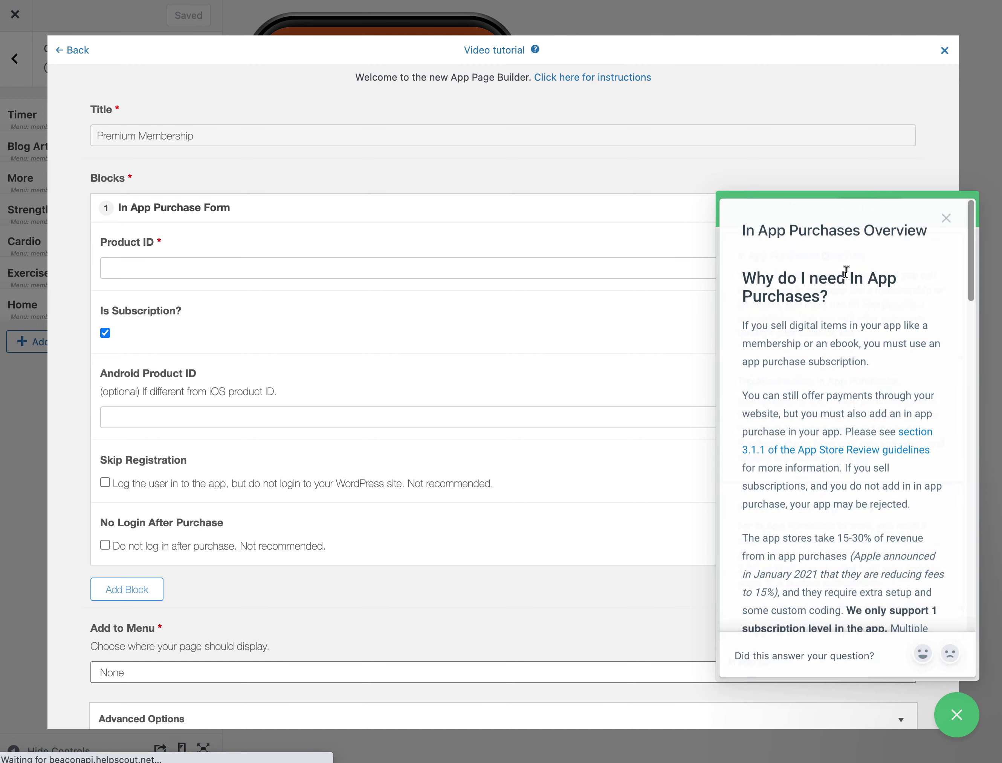
scroll(753, 326, "down", 10)
scroll(810, 327, "down", 10)
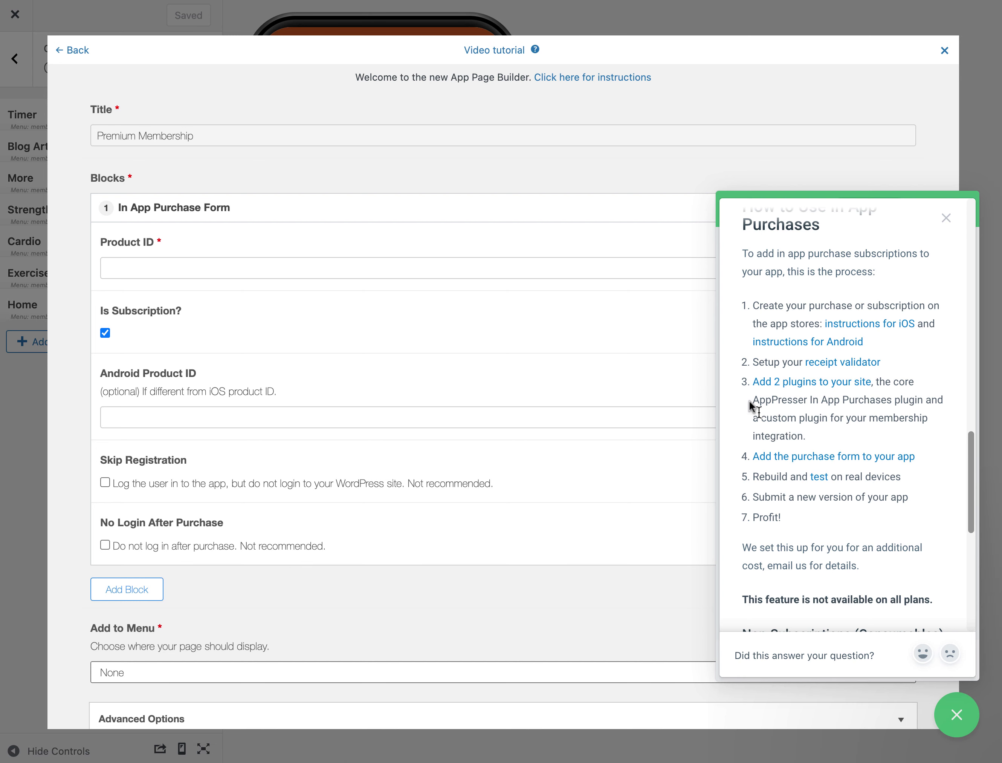
scroll(789, 413, "down", 3)
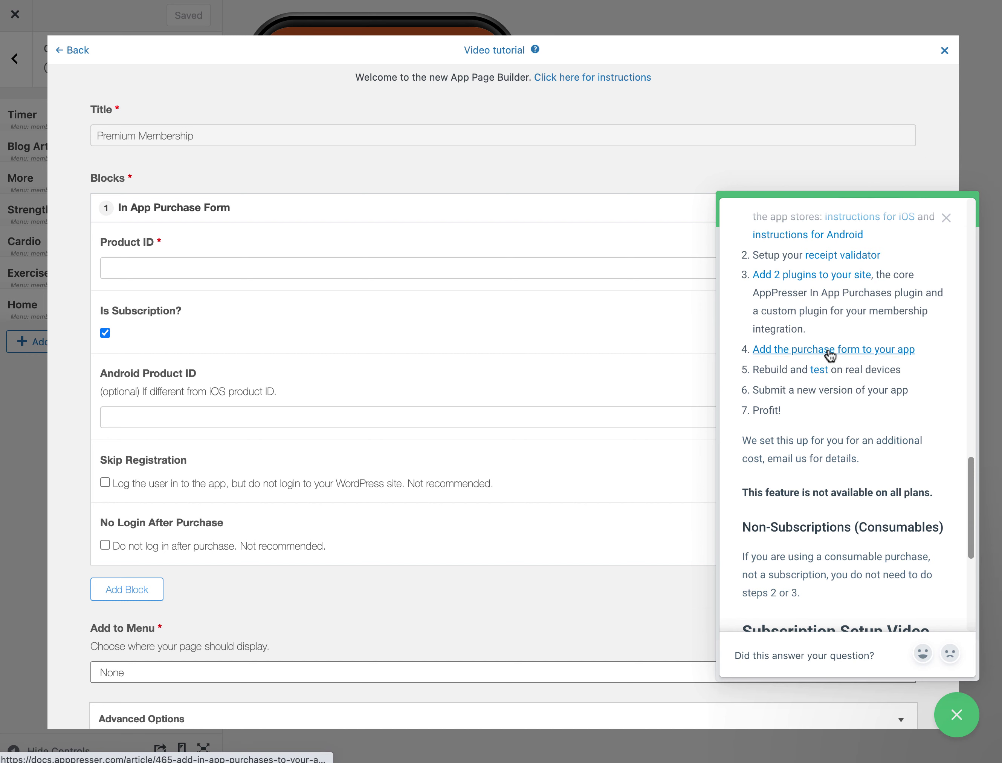
Close the help panel and enter premium_membership as the purchase form's Product ID
left_click(945, 716)
left_click(176, 264)
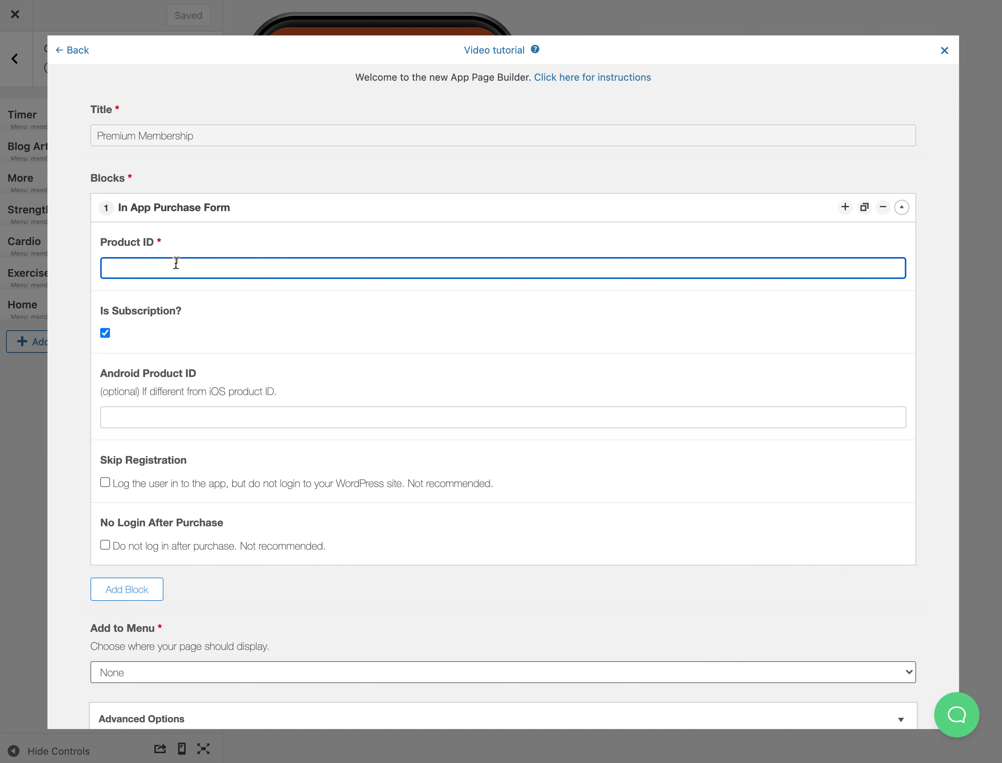
type("premium_mmembership")
left_click(213, 418)
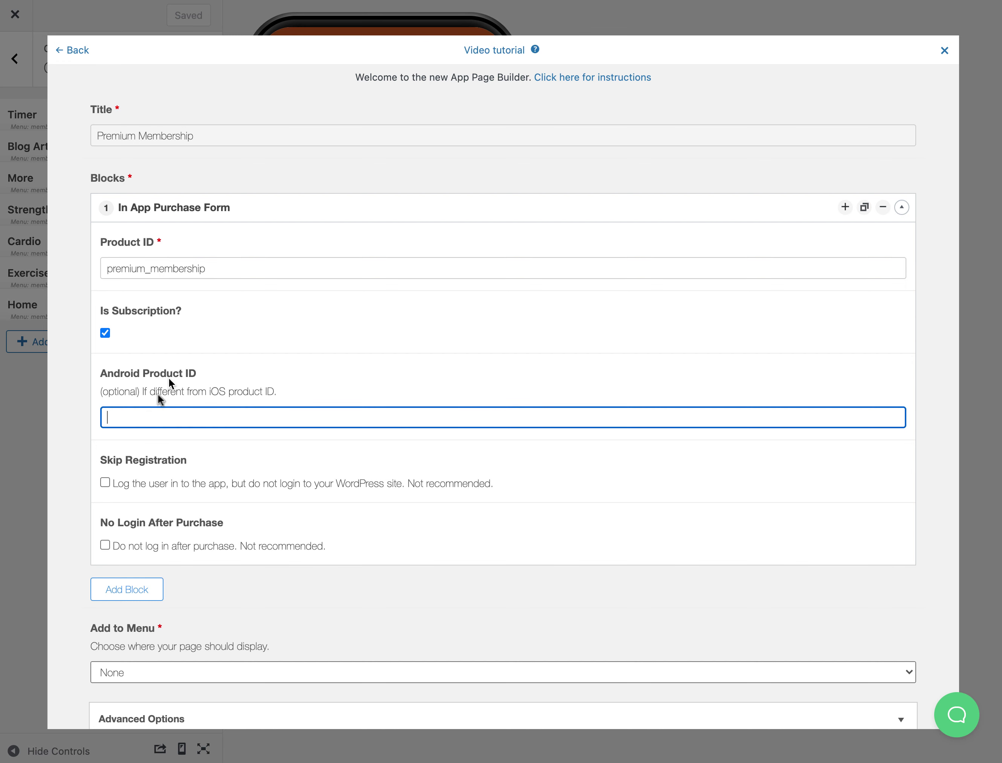
double_click(191, 268)
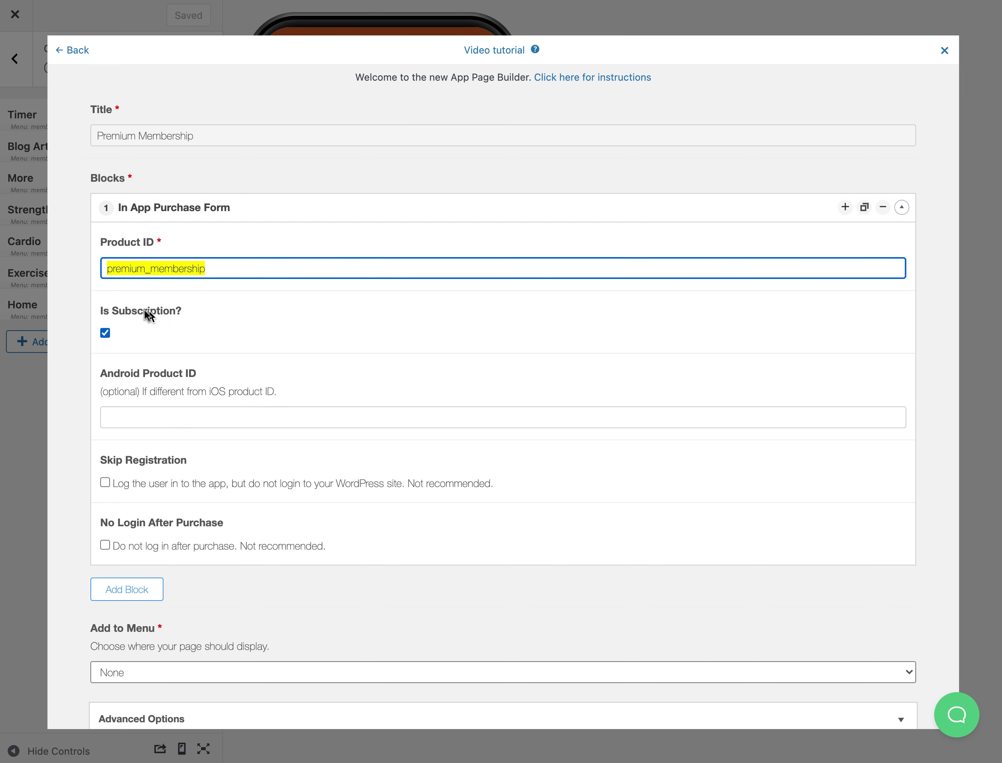
scroll(154, 365, "down", 2)
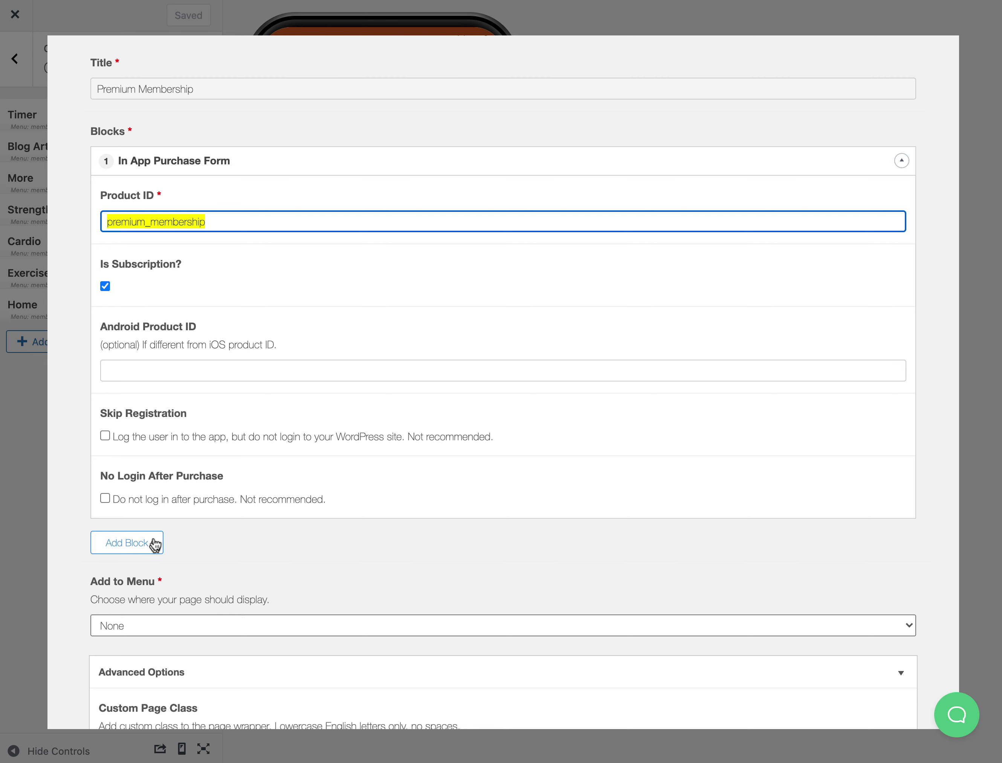
scroll(227, 556, "down", 3)
Put the page in the membership-demo-video menu with an Alert icon, always hidden, and save
left_click(194, 512)
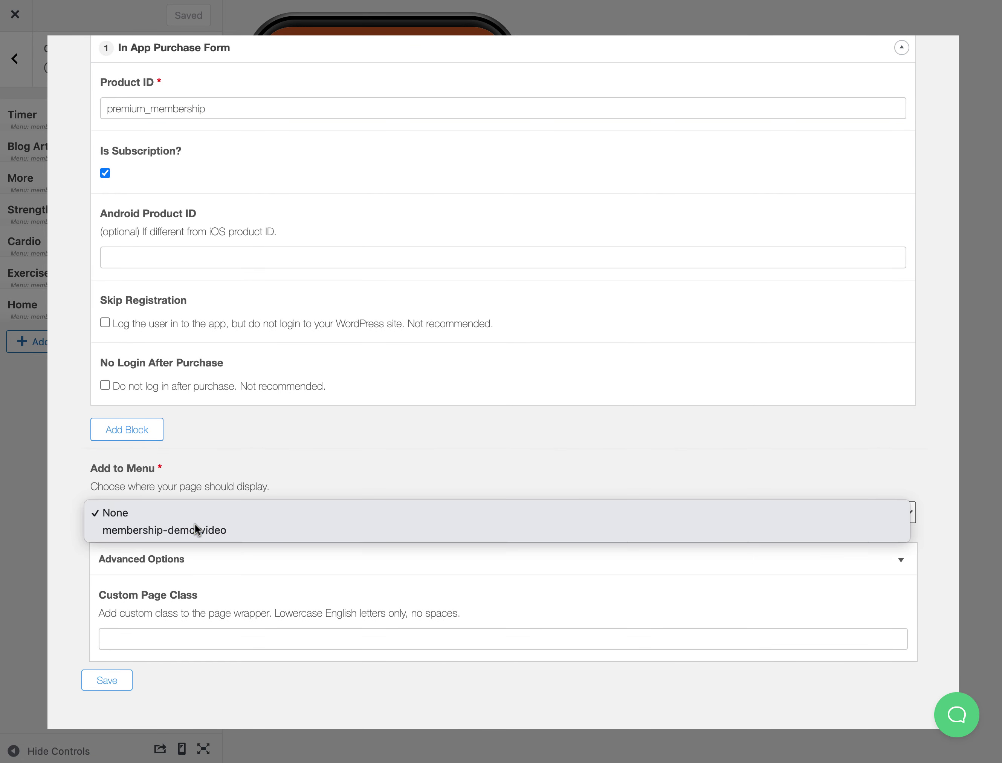
left_click(195, 528)
scroll(197, 564, "down", 7)
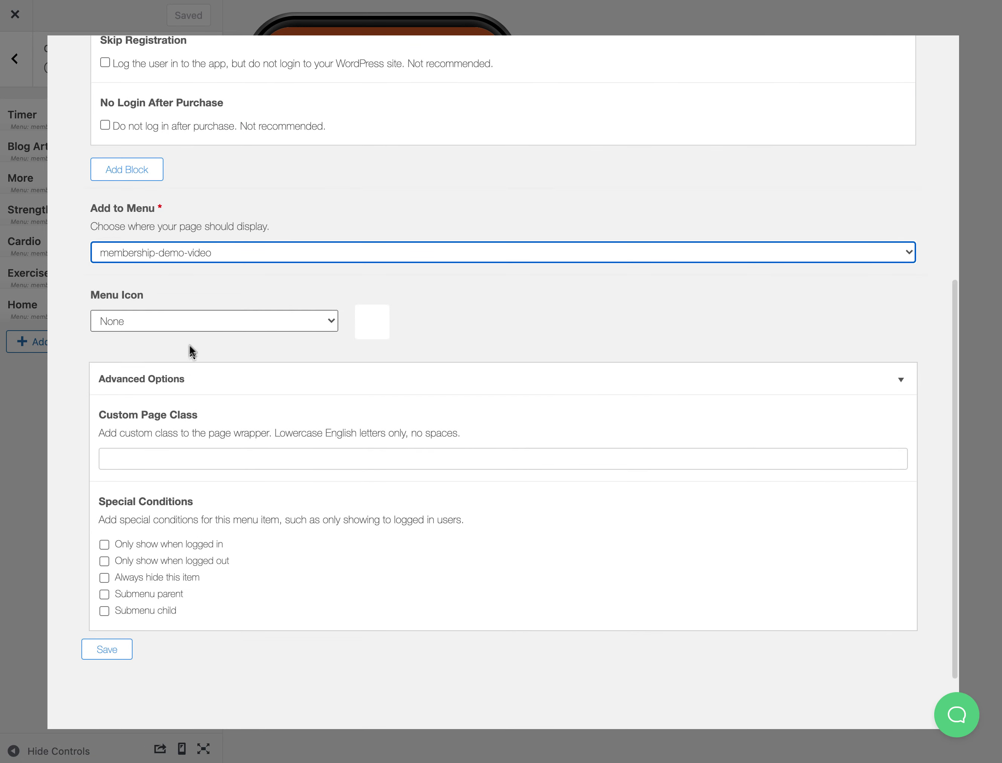
left_click(182, 322)
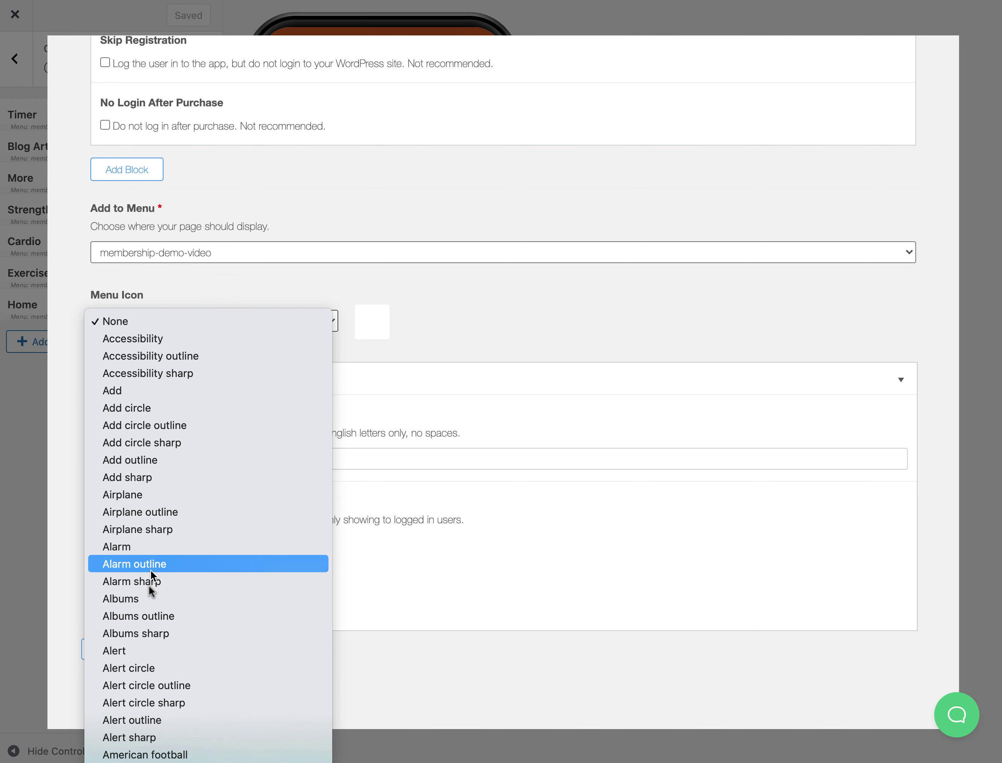
left_click(161, 649)
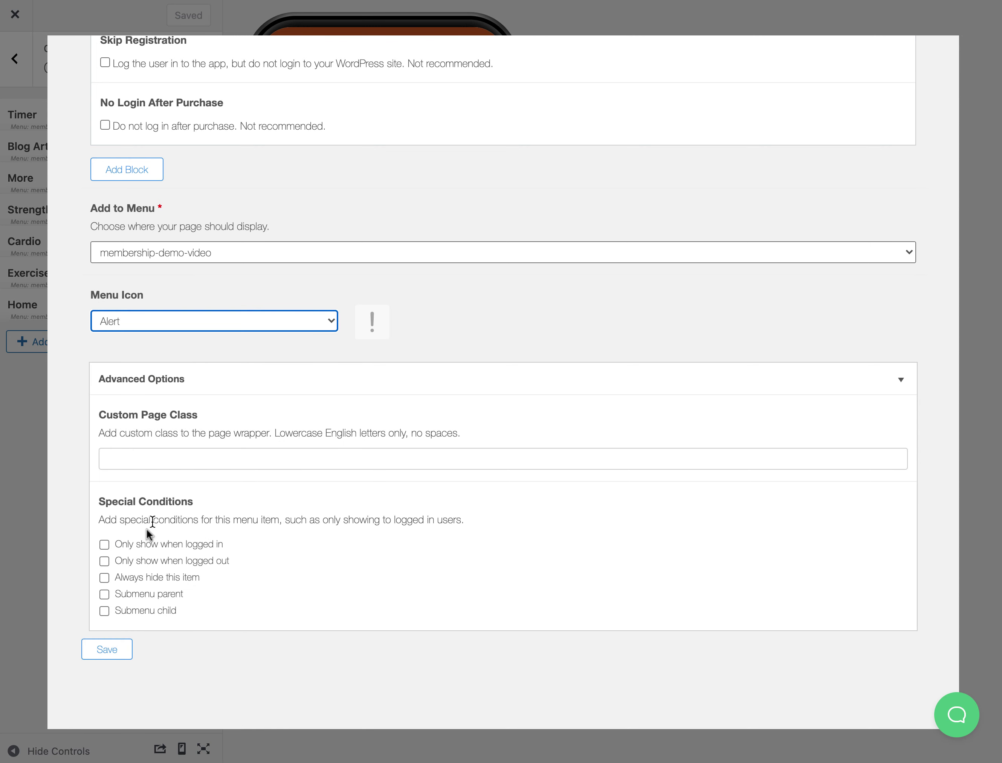
left_click(140, 577)
left_click(109, 650)
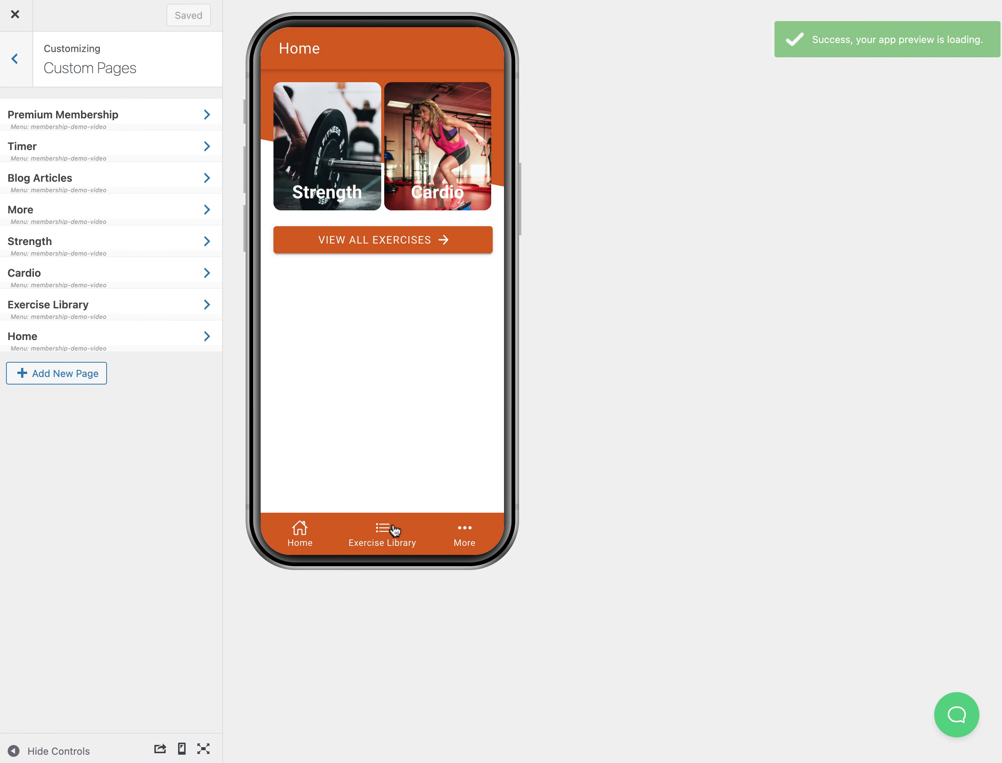
Open the Premium Membership page from the More preview to check its slug details
left_click(465, 532)
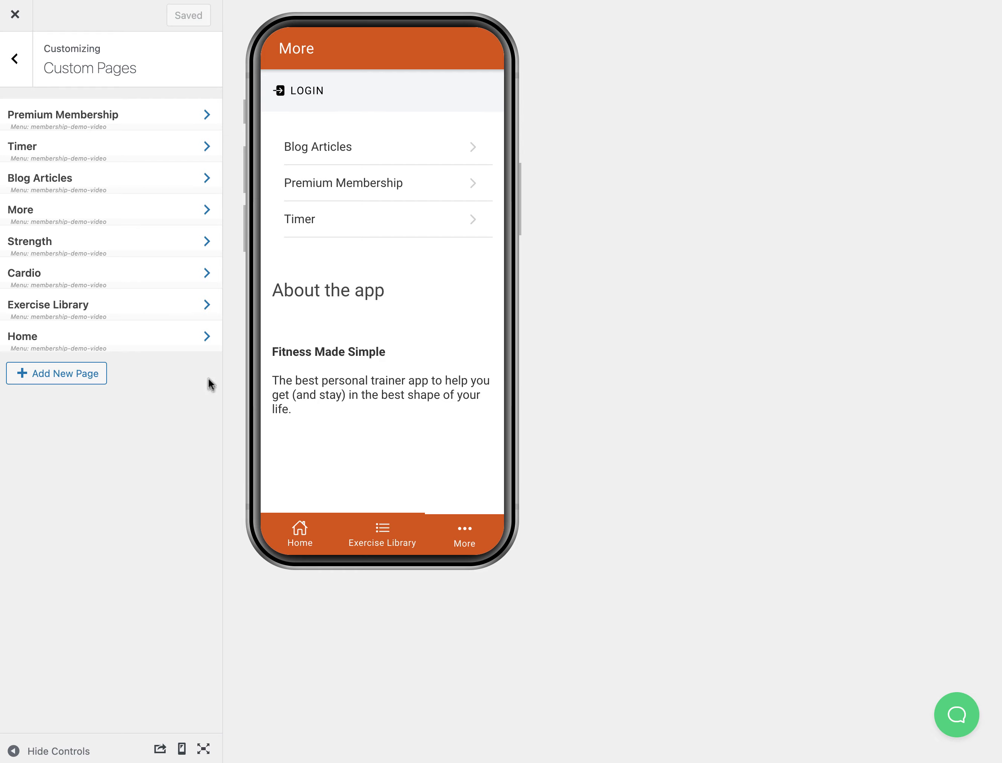
left_click(133, 306)
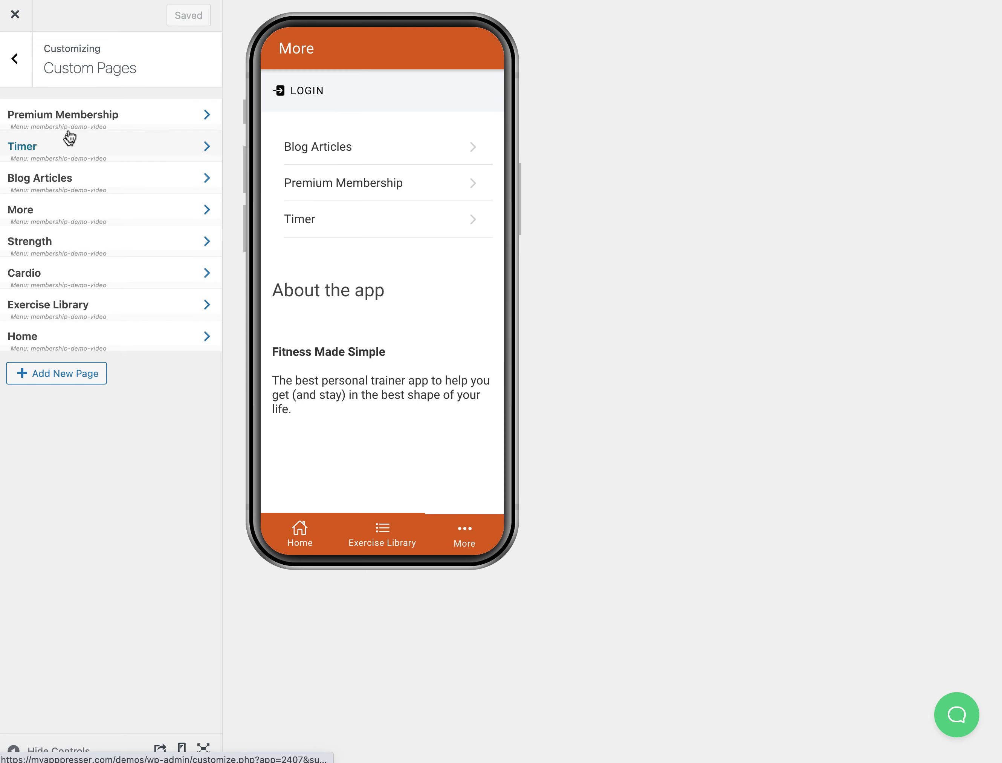
left_click(67, 110)
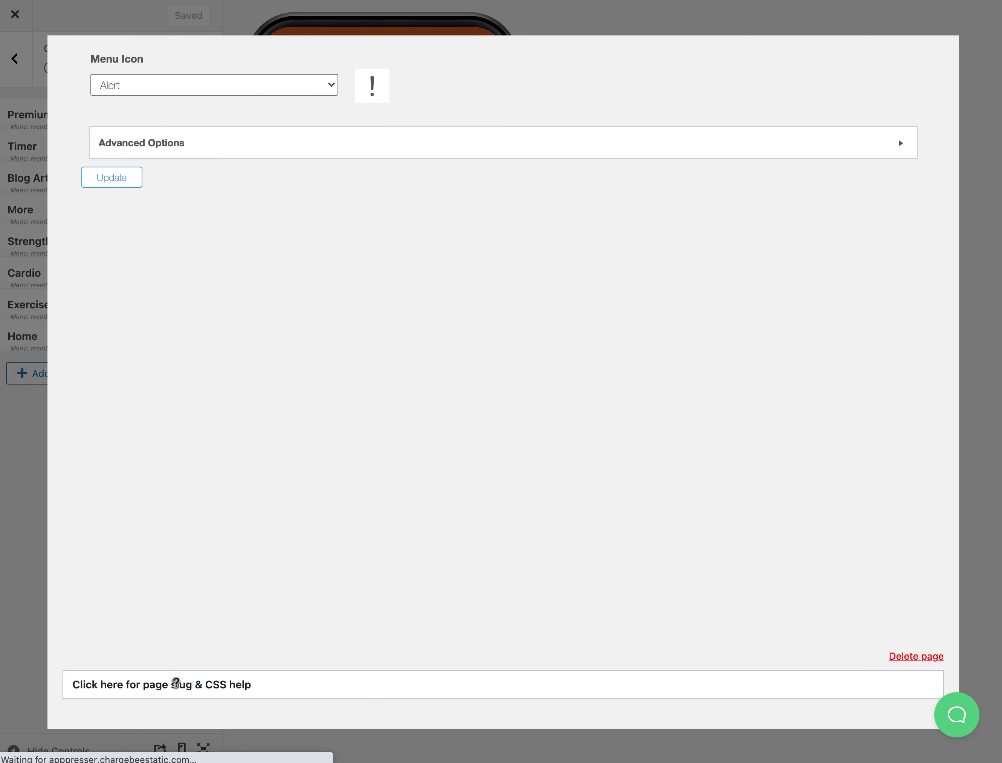
left_click(178, 682)
scroll(184, 627, "down", 3)
left_click_drag(206, 581, 82, 587)
key("super+c")
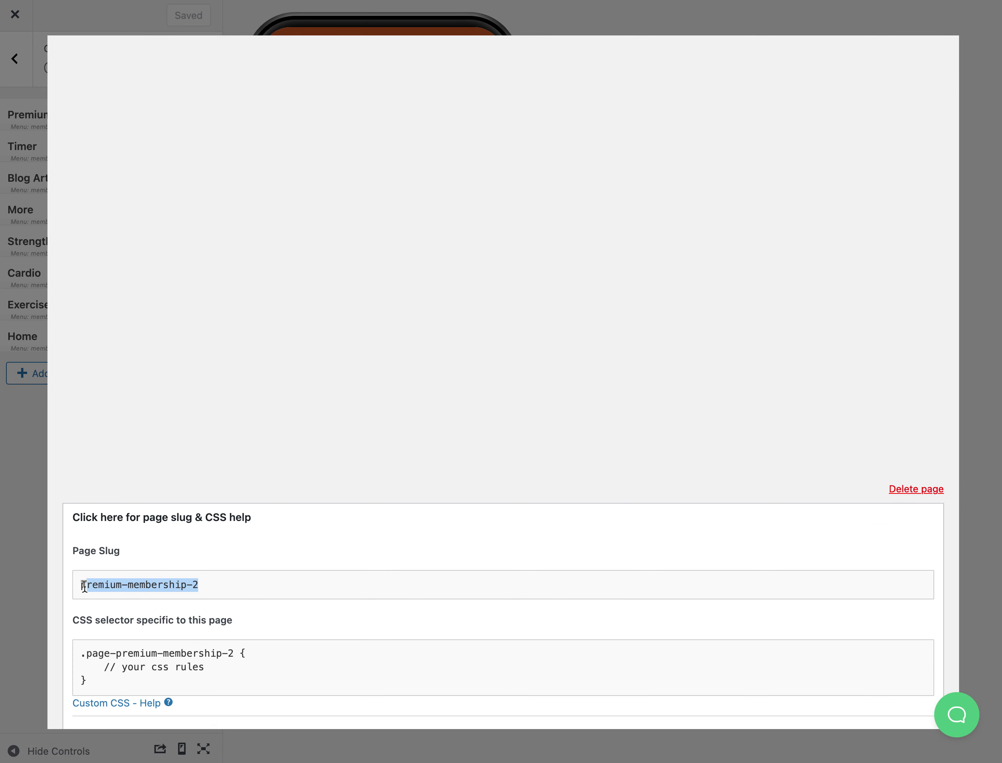
left_click(15, 495)
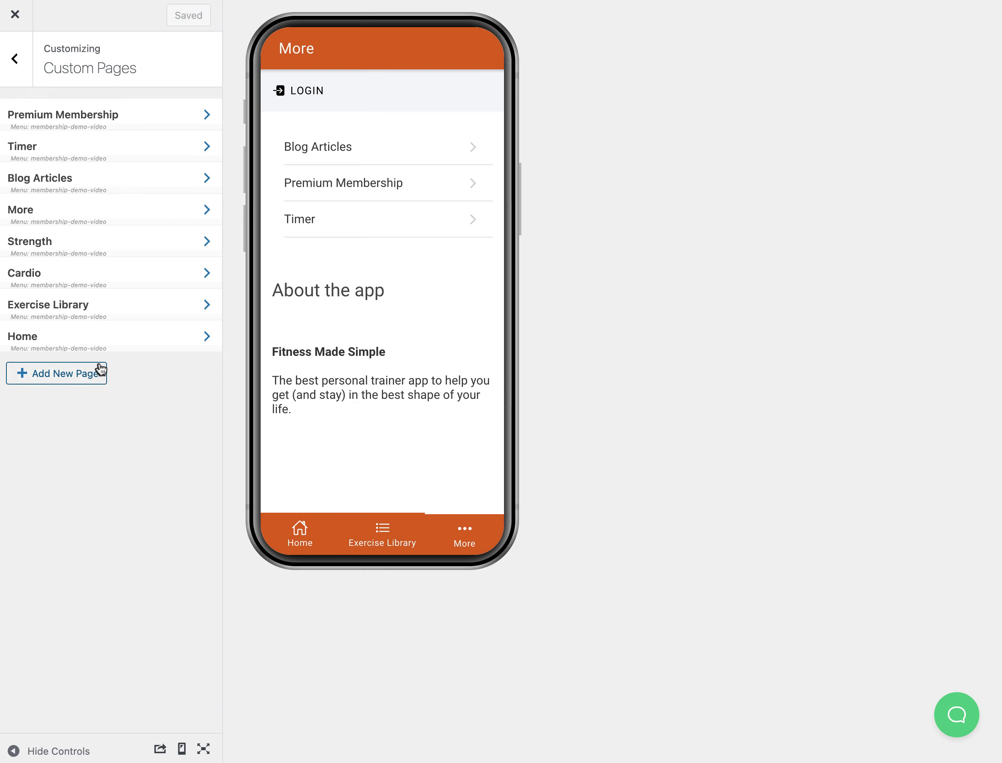
Replace the More page link's membership slug with premium-membership-2 and close the builder
left_click(110, 215)
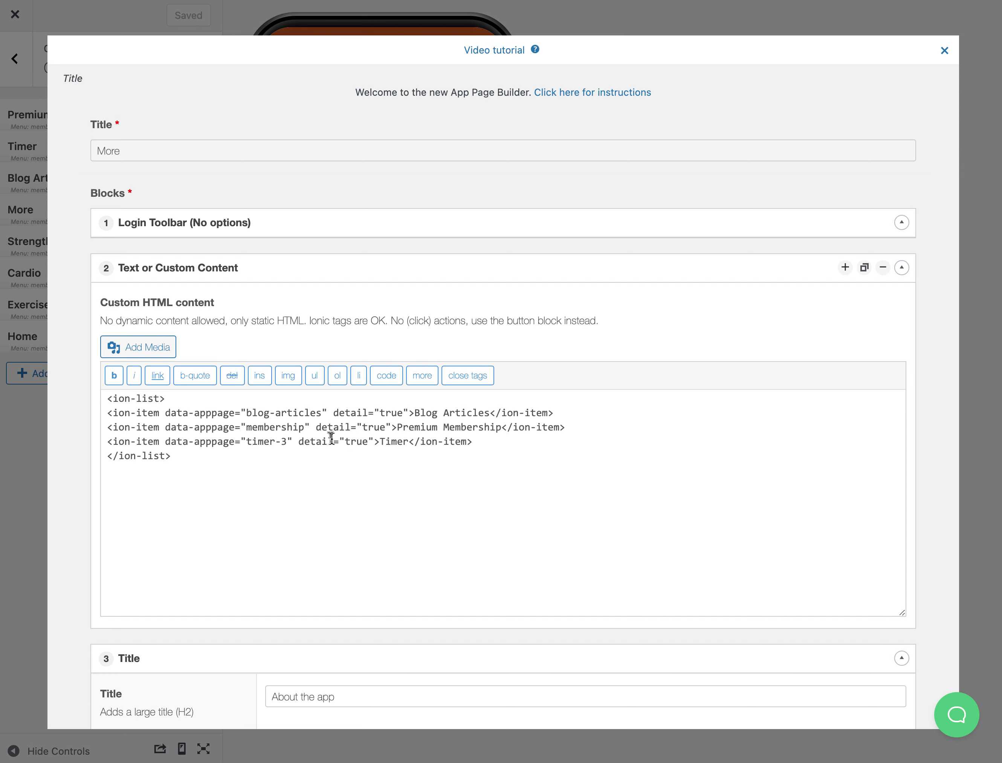
double_click(281, 427)
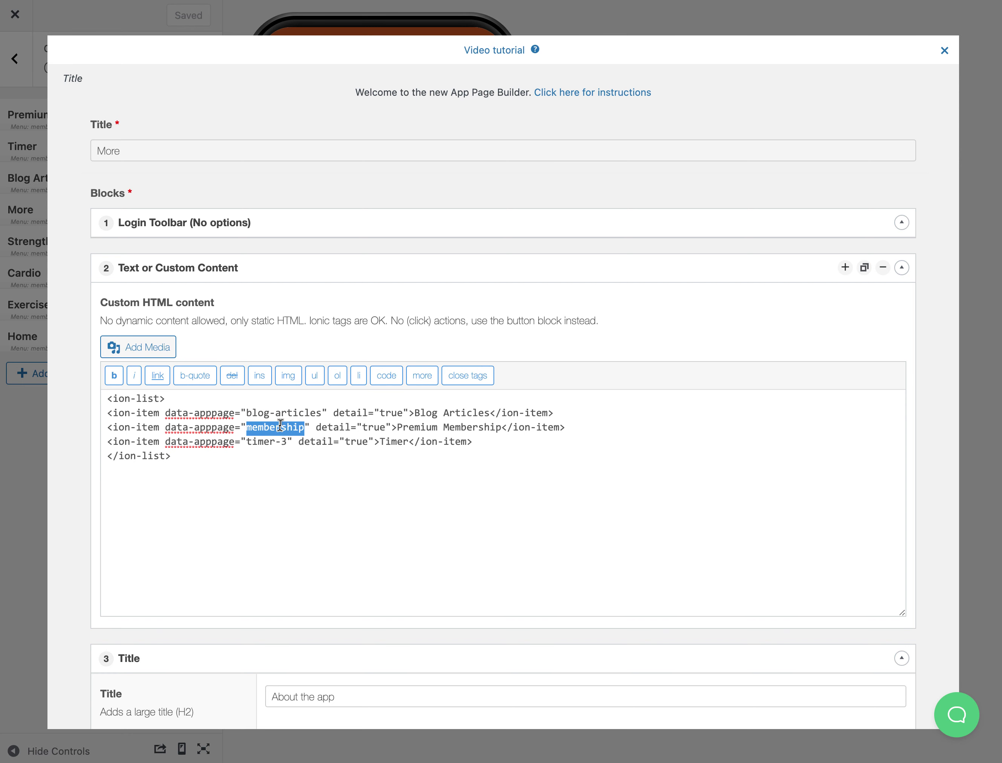
key("super+v")
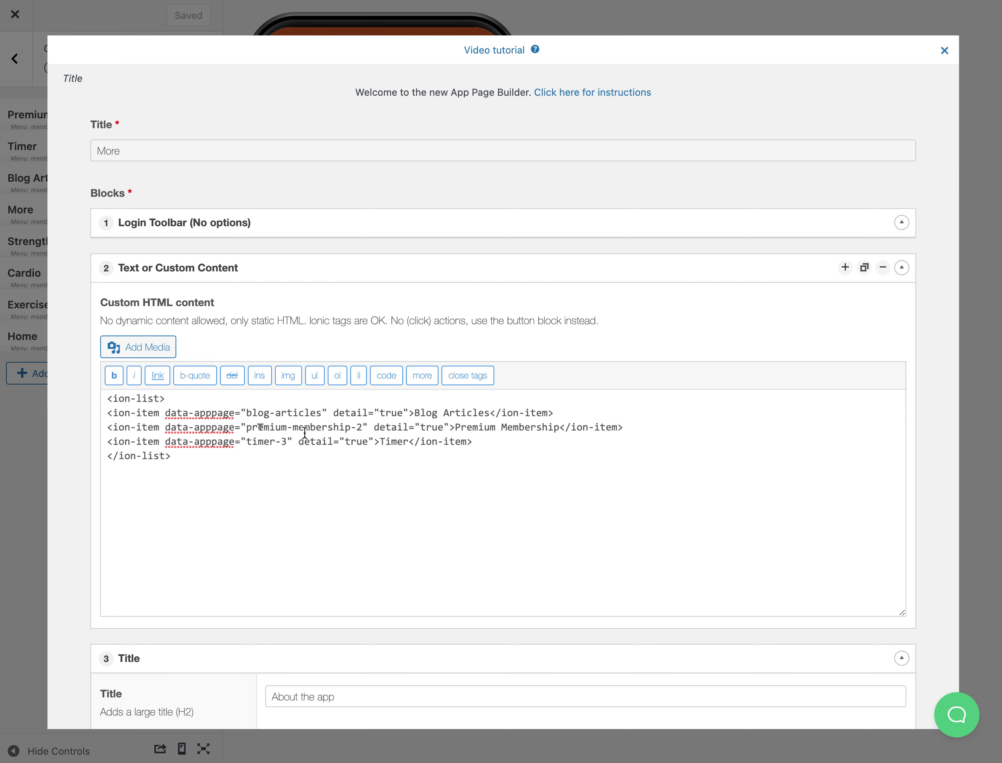
key("Escape")
left_click(472, 532)
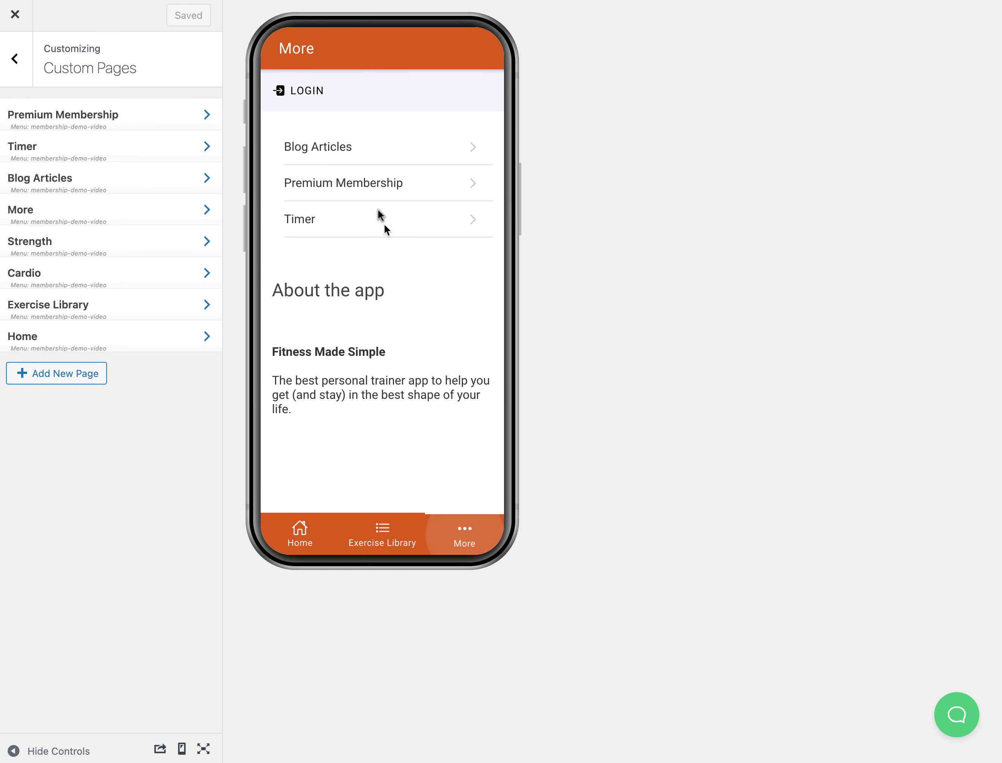
Open Premium Membership from the preview's More page and try the purchase form's Email field
left_click(362, 181)
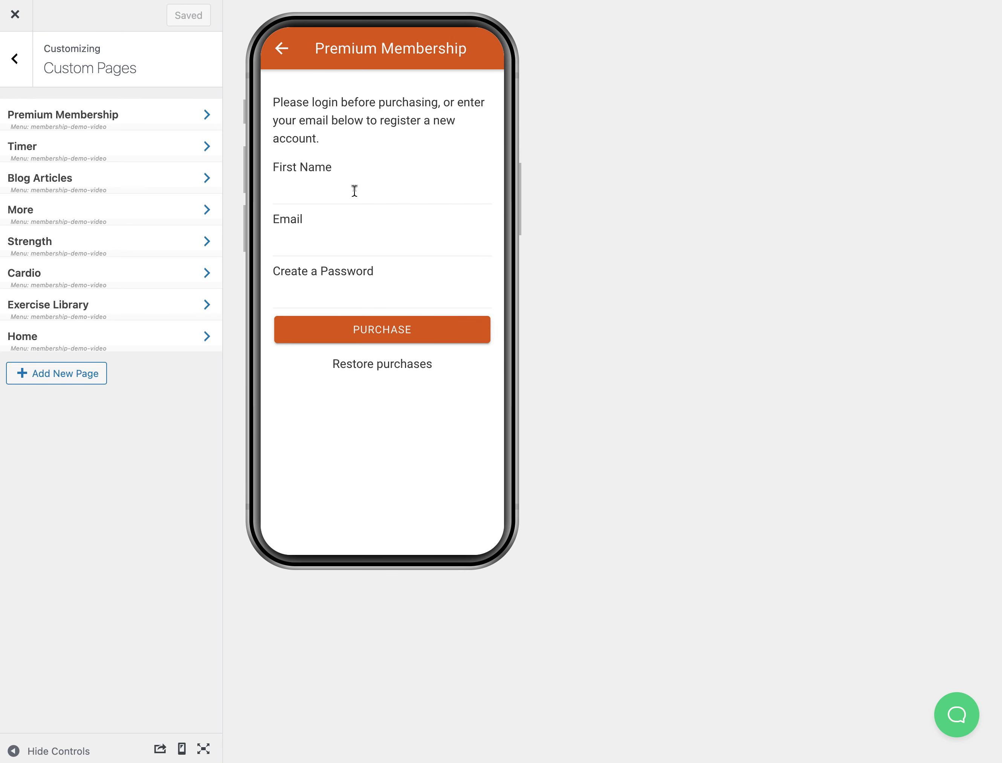
left_click(321, 243)
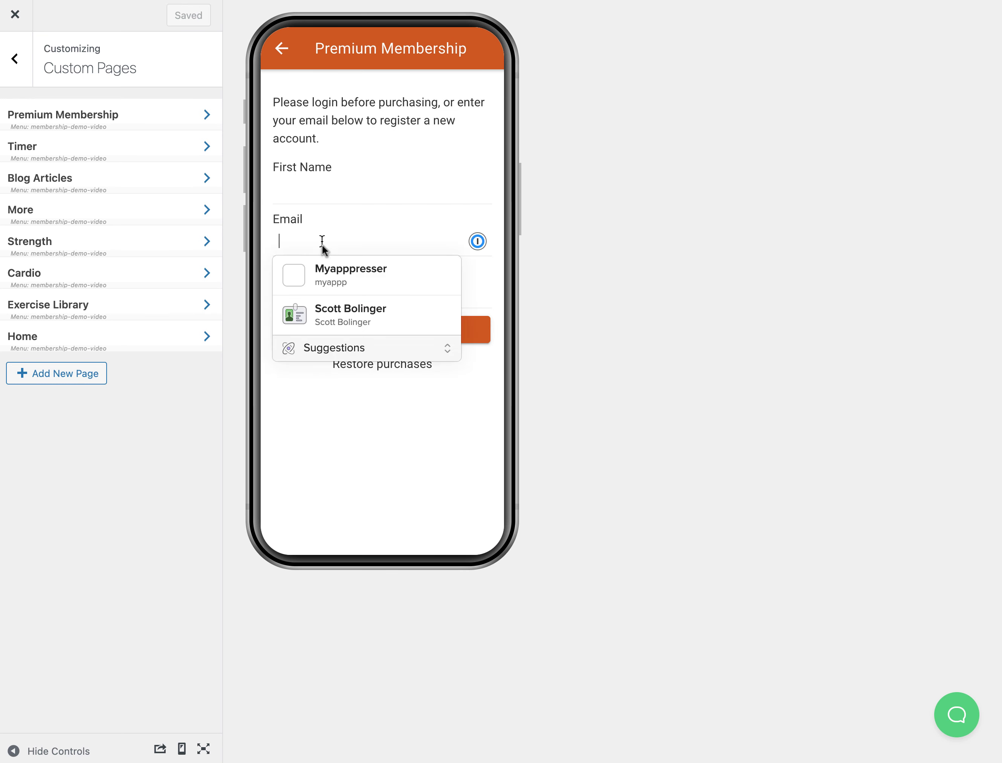
left_click(342, 133)
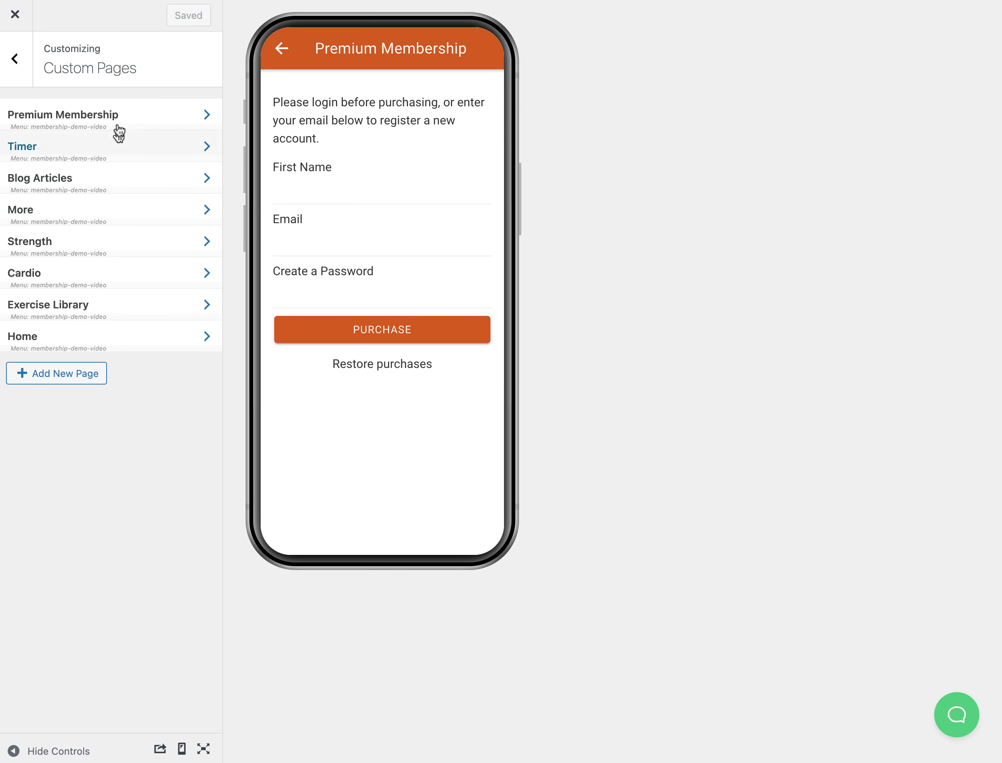
Go back in the preview, exit the customizer, and open the Membership Demo Video app
left_click(282, 51)
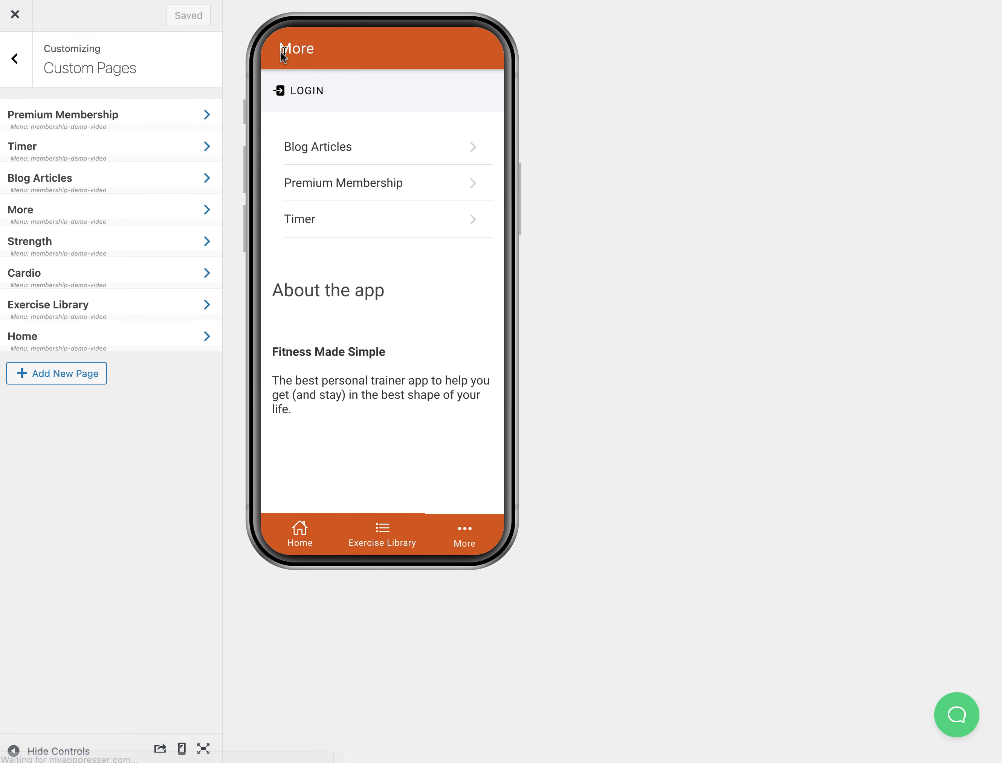
left_click(22, 20)
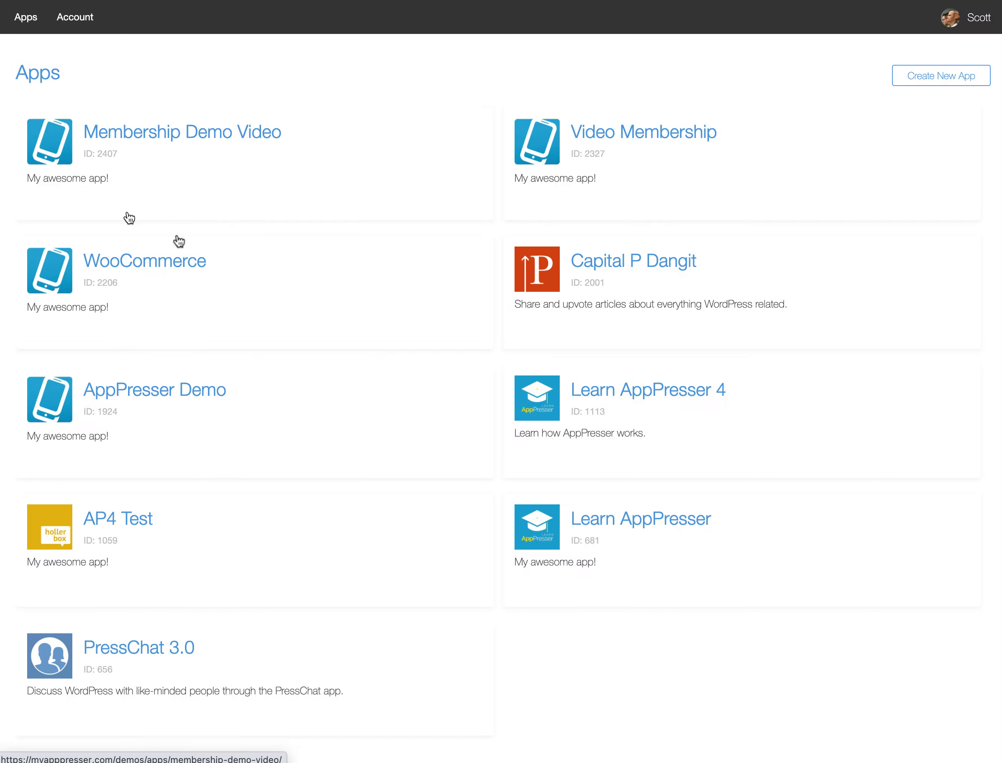
left_click(274, 168)
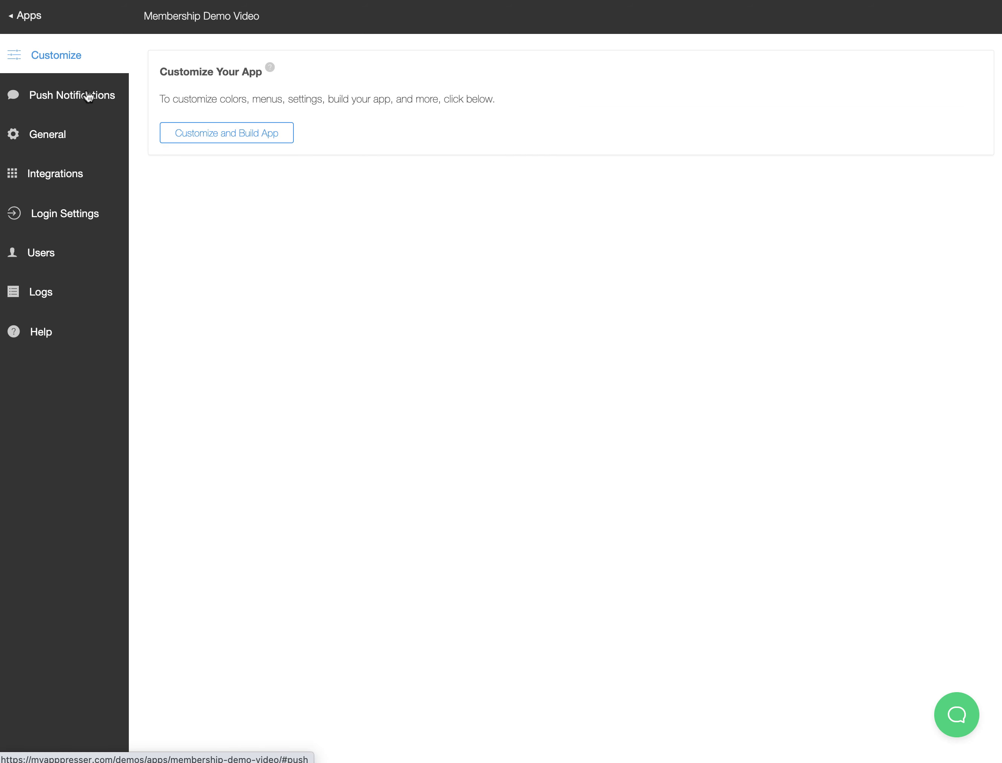
Review the In App Purchase Subscriptions integration, whose iOS and Android product IDs are empty
left_click(74, 174)
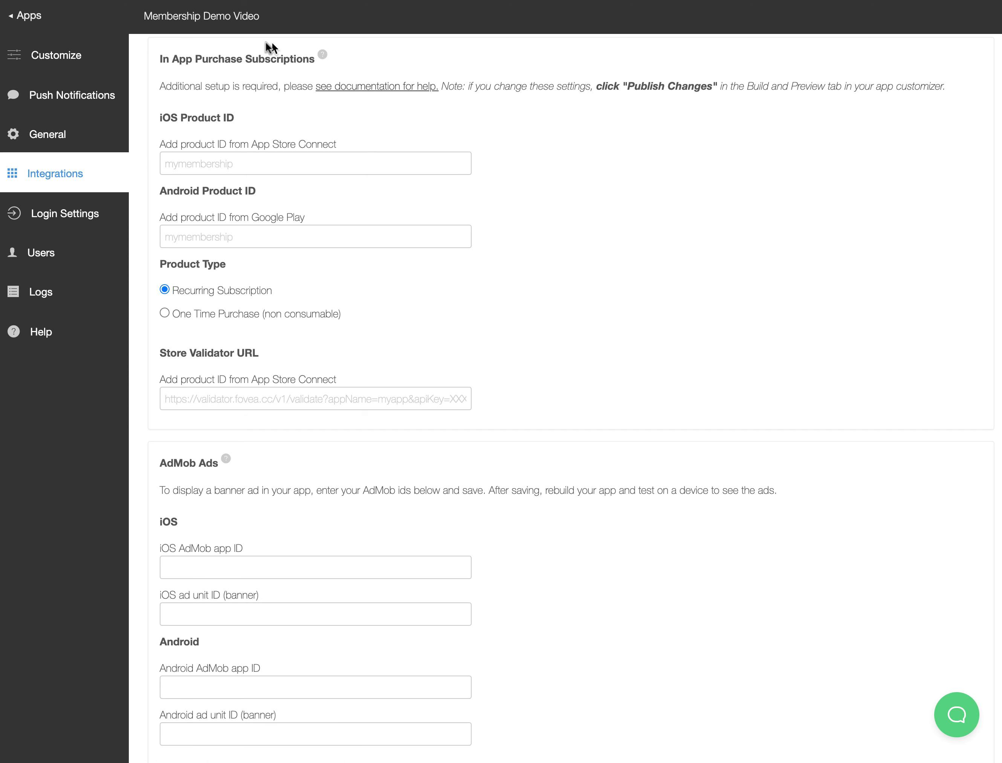
left_click(201, 163)
left_click(214, 239)
left_click(469, 338)
scroll(340, 344, "down", 2)
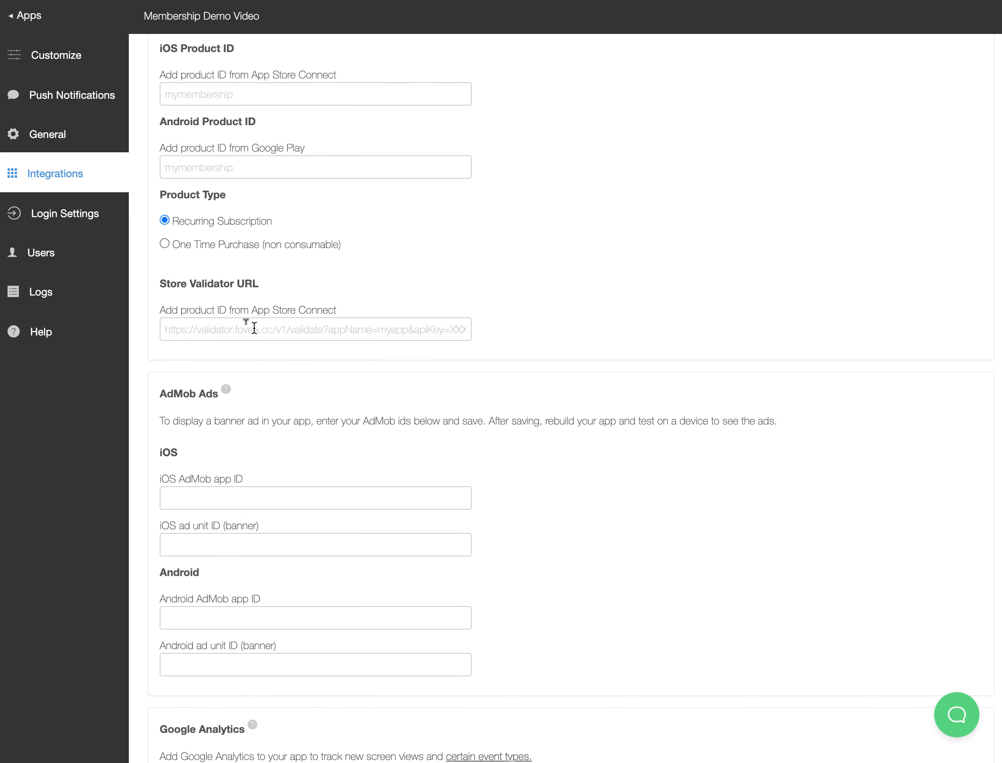
In Login Settings, enable a custom registration page set to premium-membership-2, save, and return to Customize
left_click(86, 223)
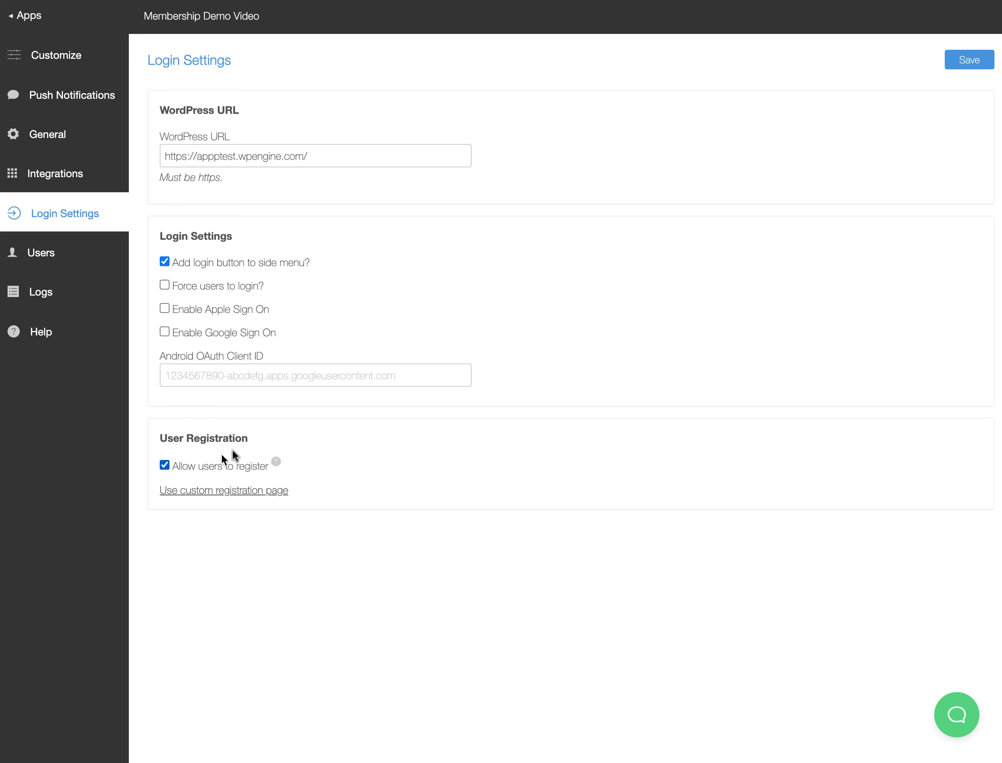
left_click(228, 489)
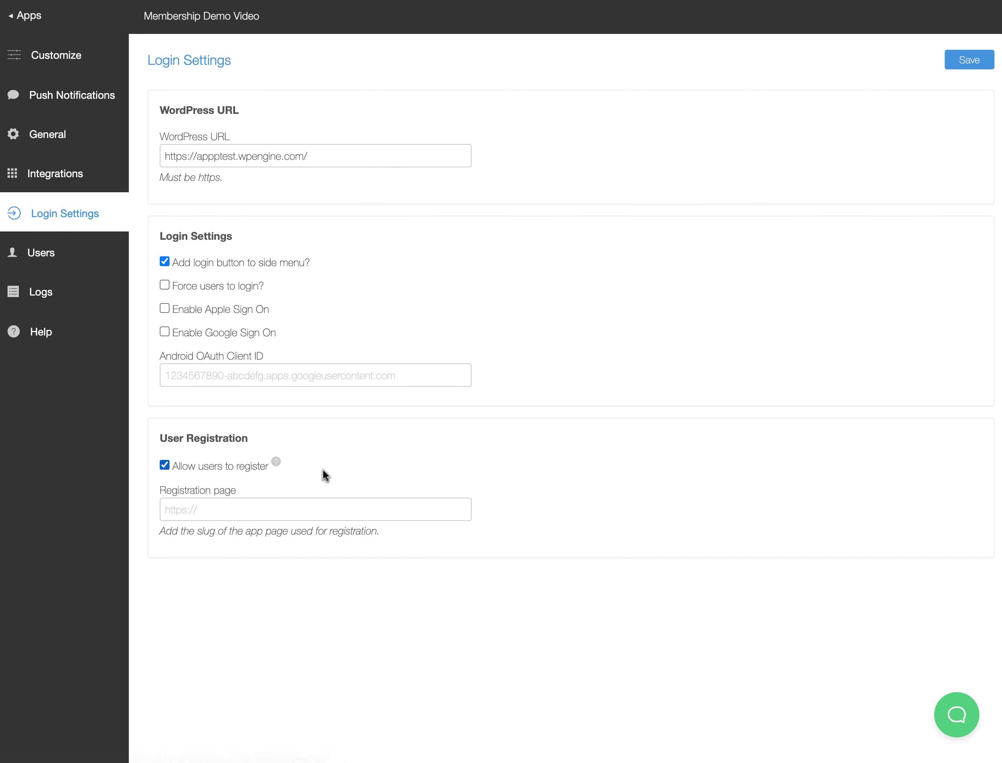
left_click(226, 512)
type("premium-membership-2")
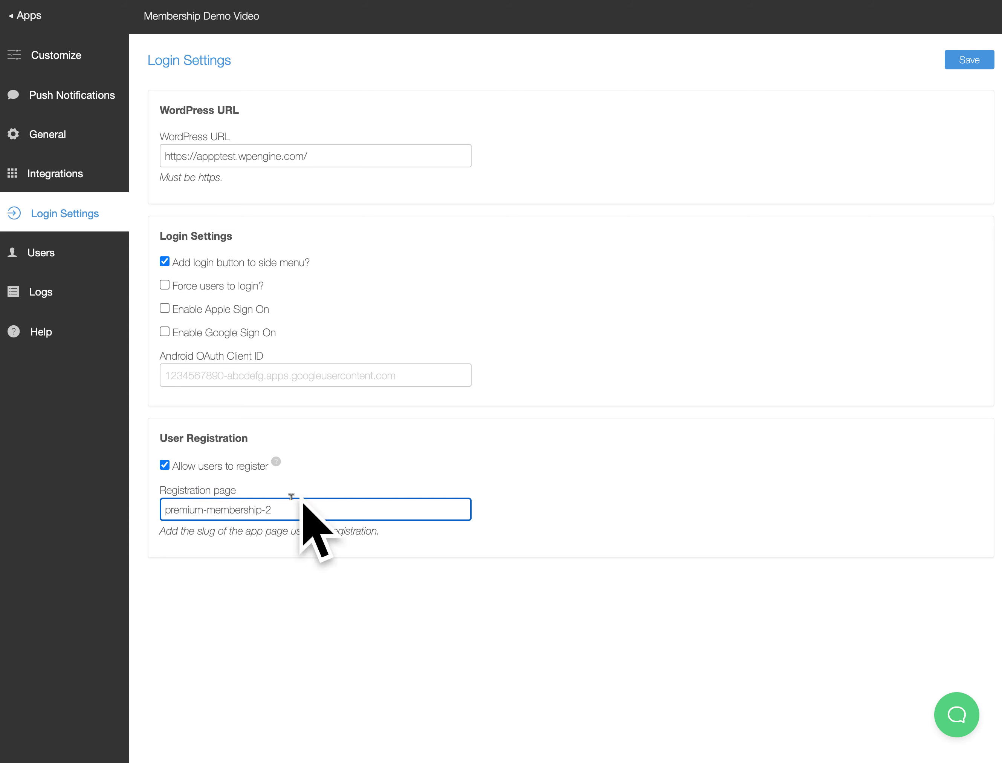
left_click(970, 61)
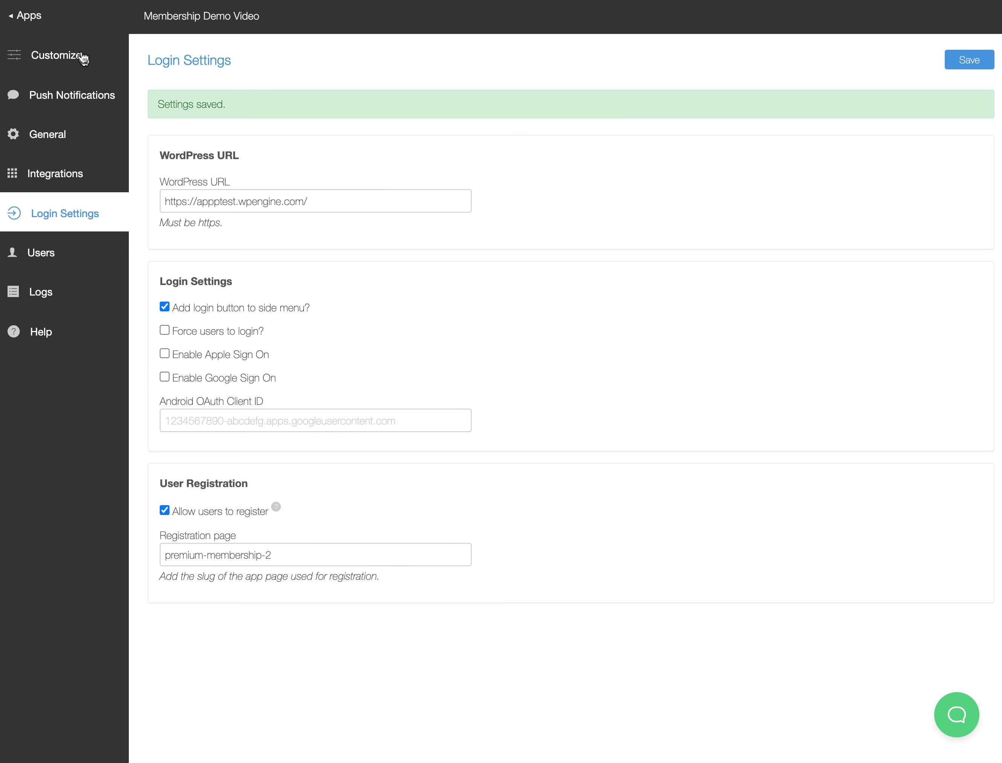
left_click(82, 57)
In the customizer preview, go More, Login, Sign Up and confirm it opens Premium Membership
left_click(215, 133)
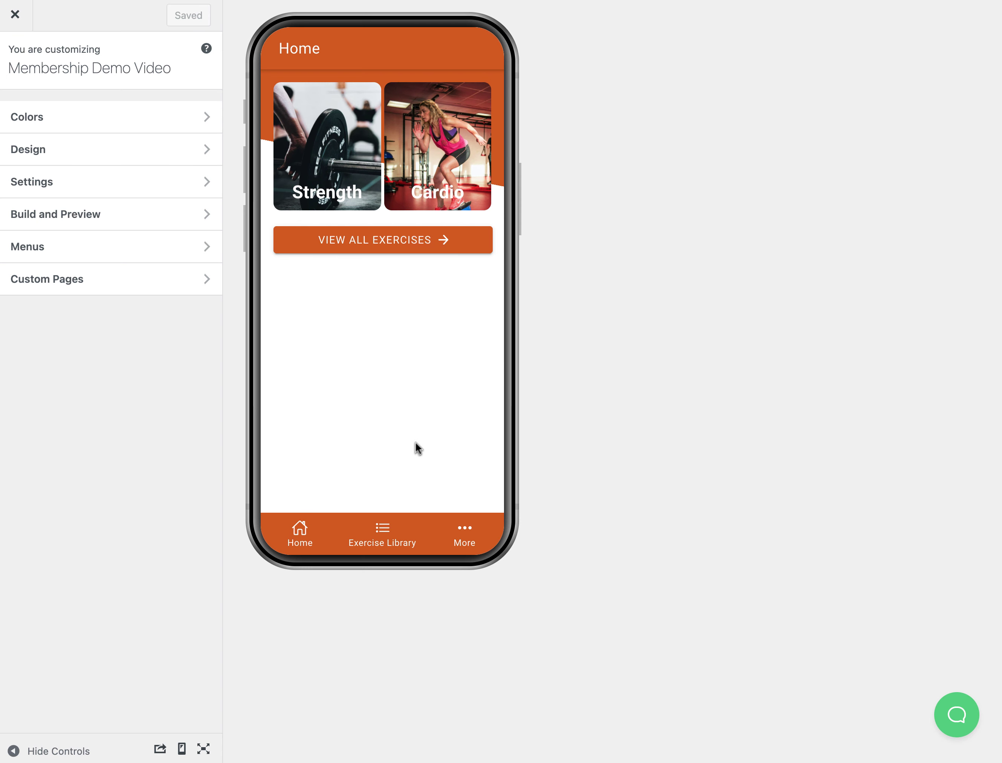
left_click(461, 533)
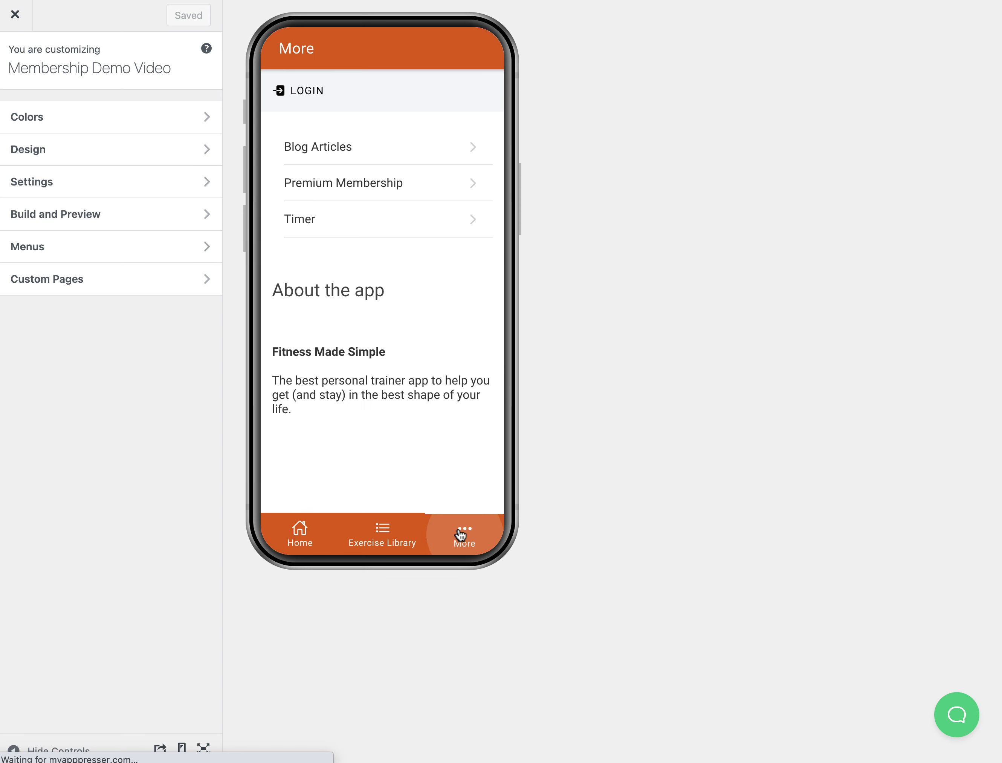
left_click(314, 96)
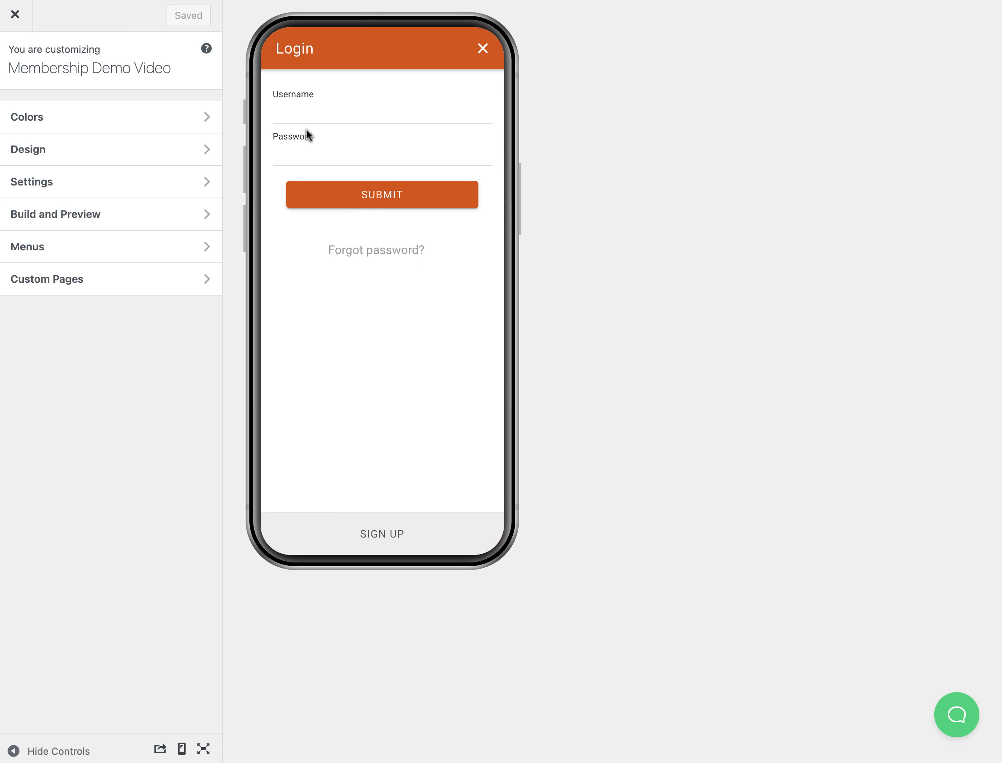
left_click(372, 533)
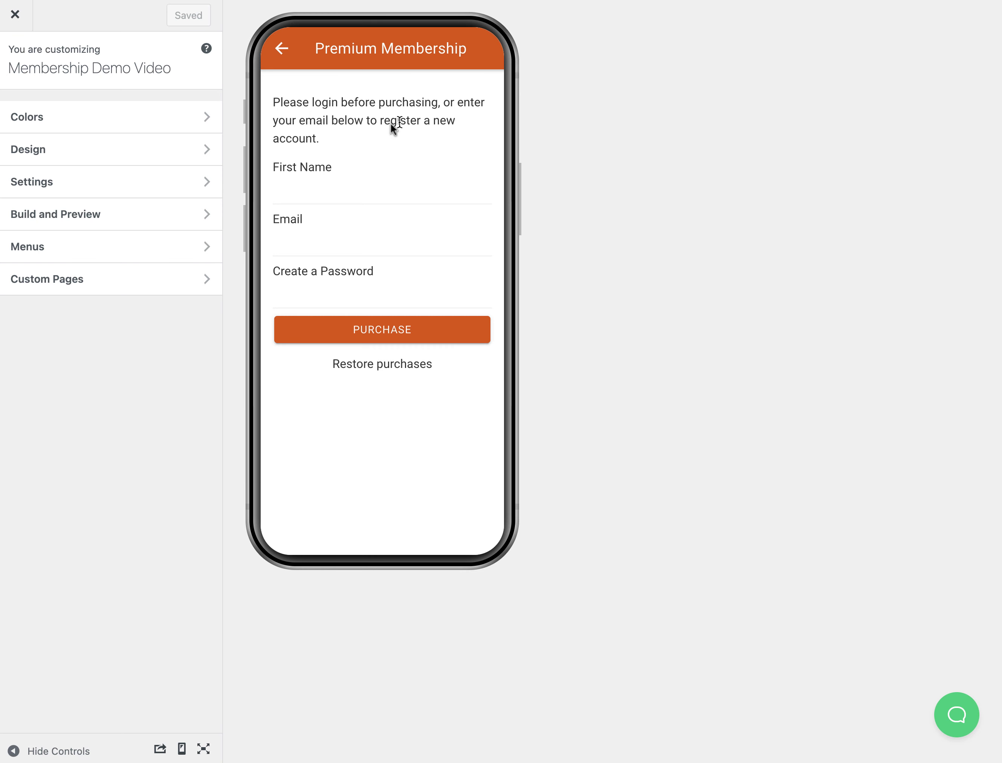
Return the preview to More and look at the Menus list before going back
left_click(281, 48)
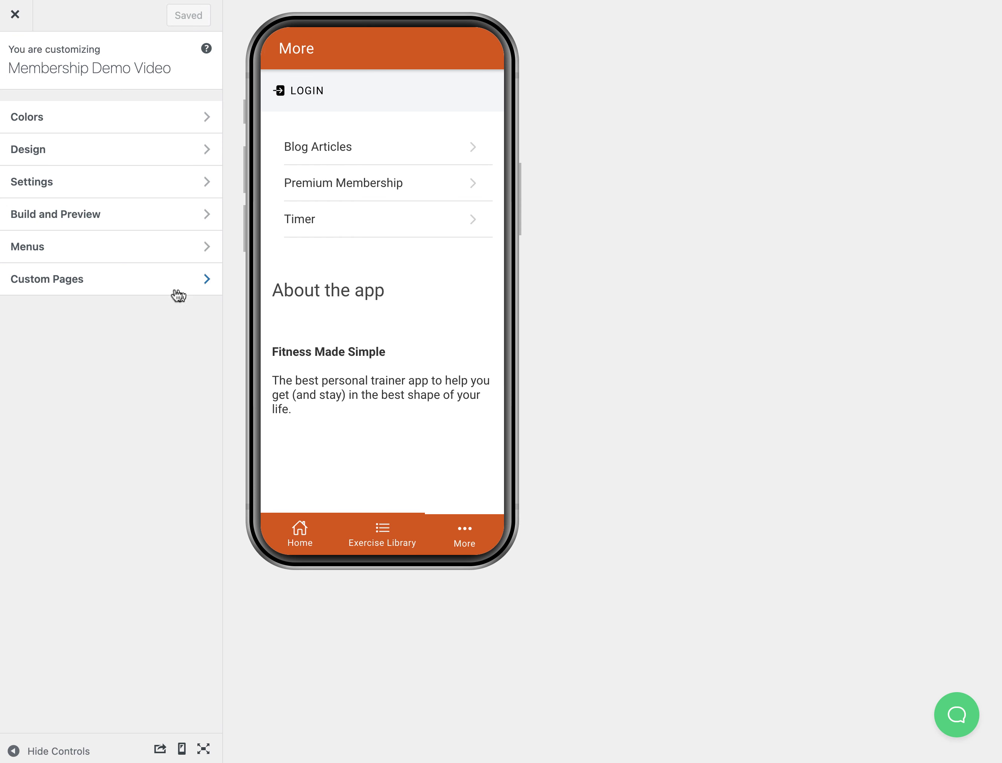
left_click(122, 257)
left_click(18, 64)
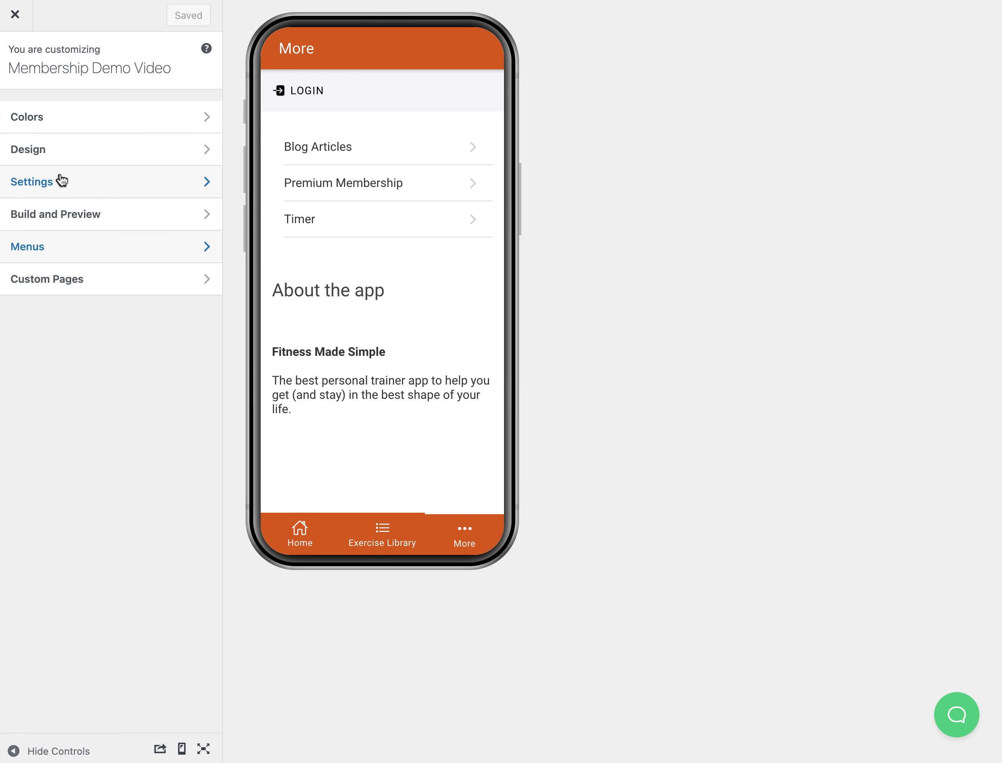
Search help Answers for 'hide' and read the Hide/Show Menu Items for Logged in Users article
left_click(946, 716)
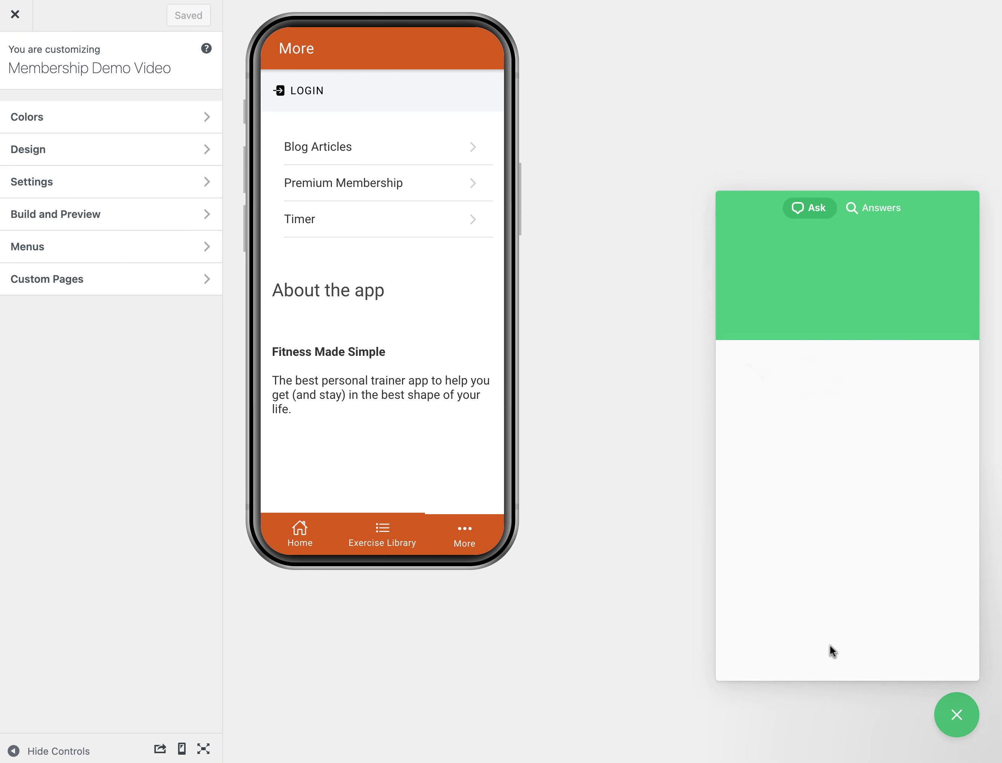
left_click(859, 207)
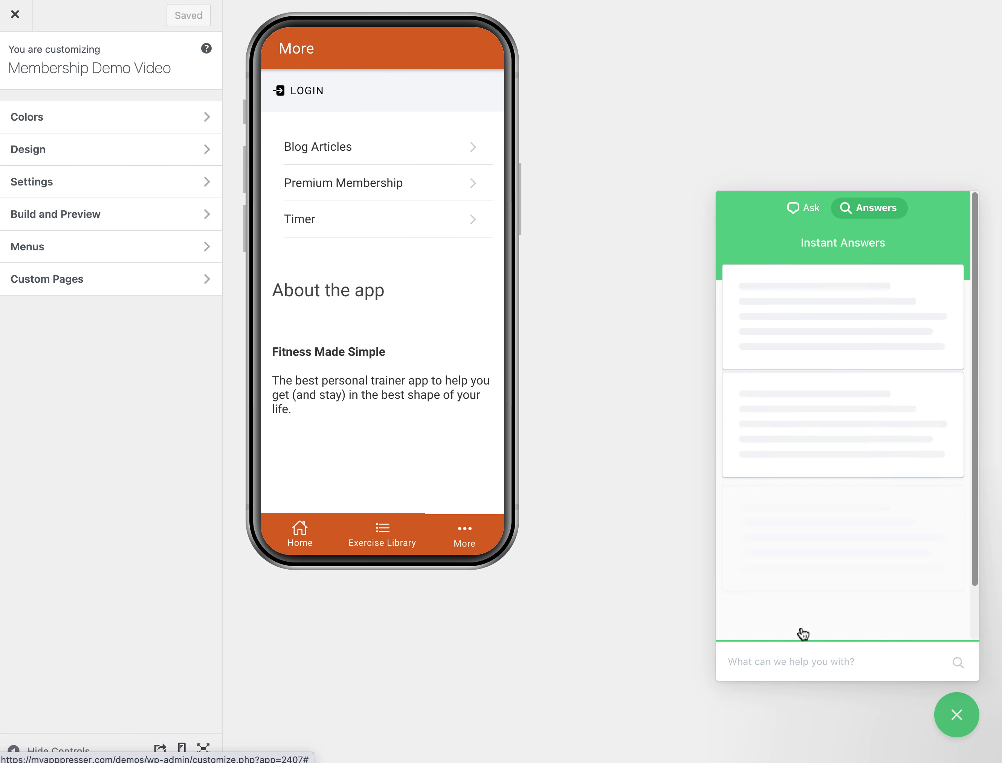
left_click(789, 660)
type("h")
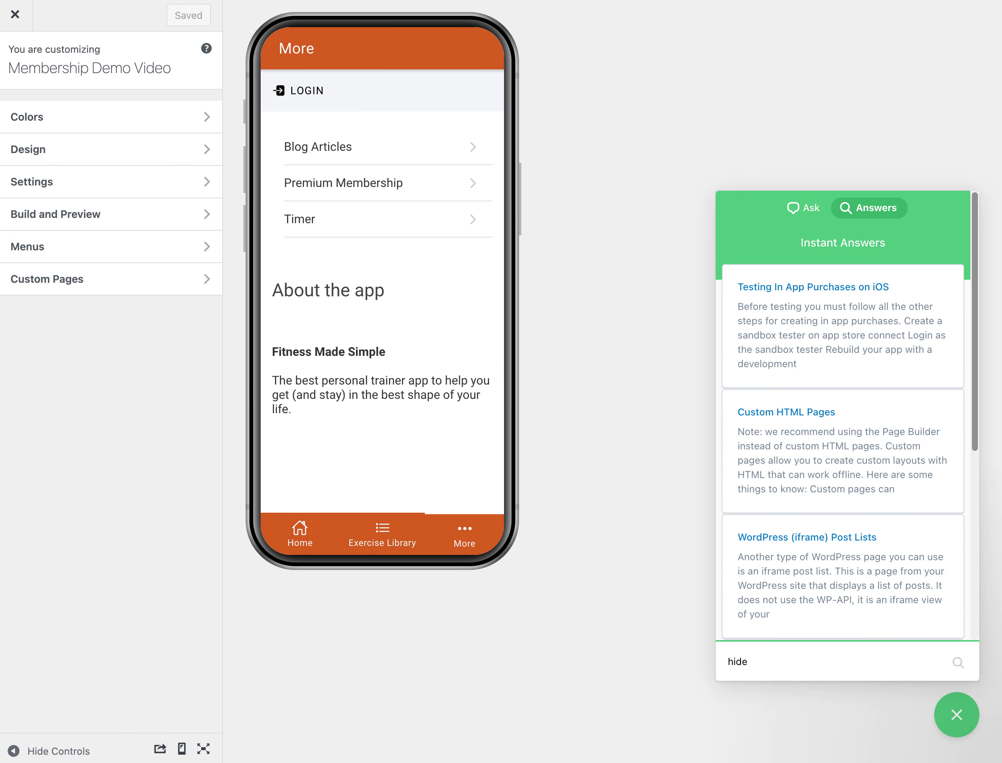
type("ide")
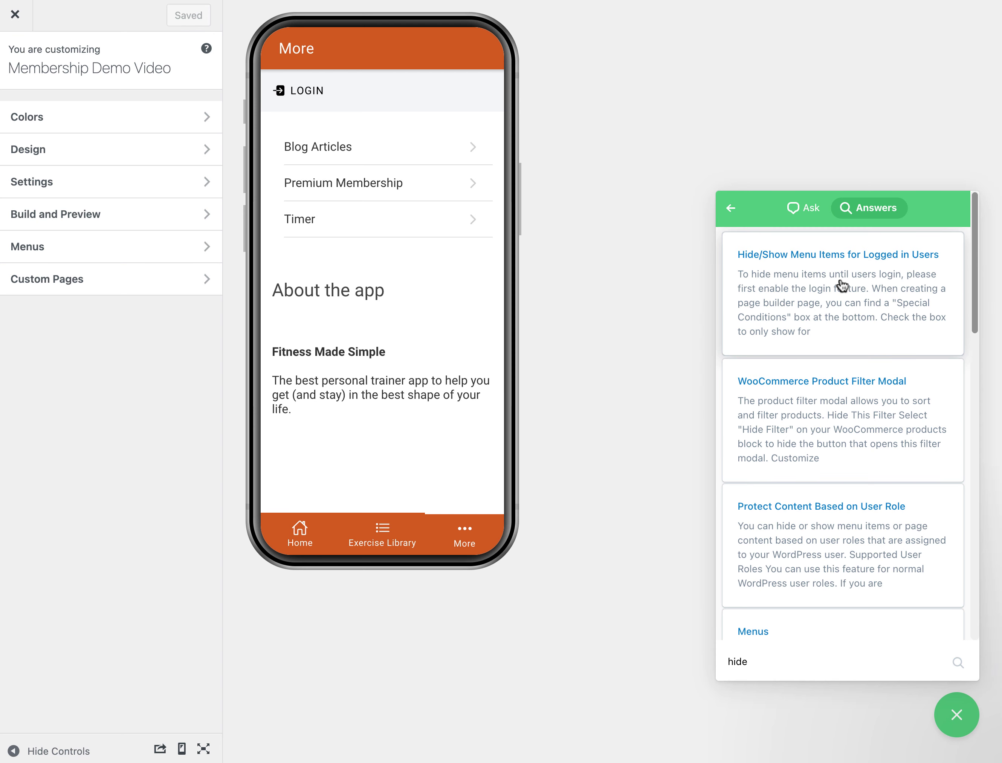
left_click(843, 285)
scroll(812, 358, "down", 3)
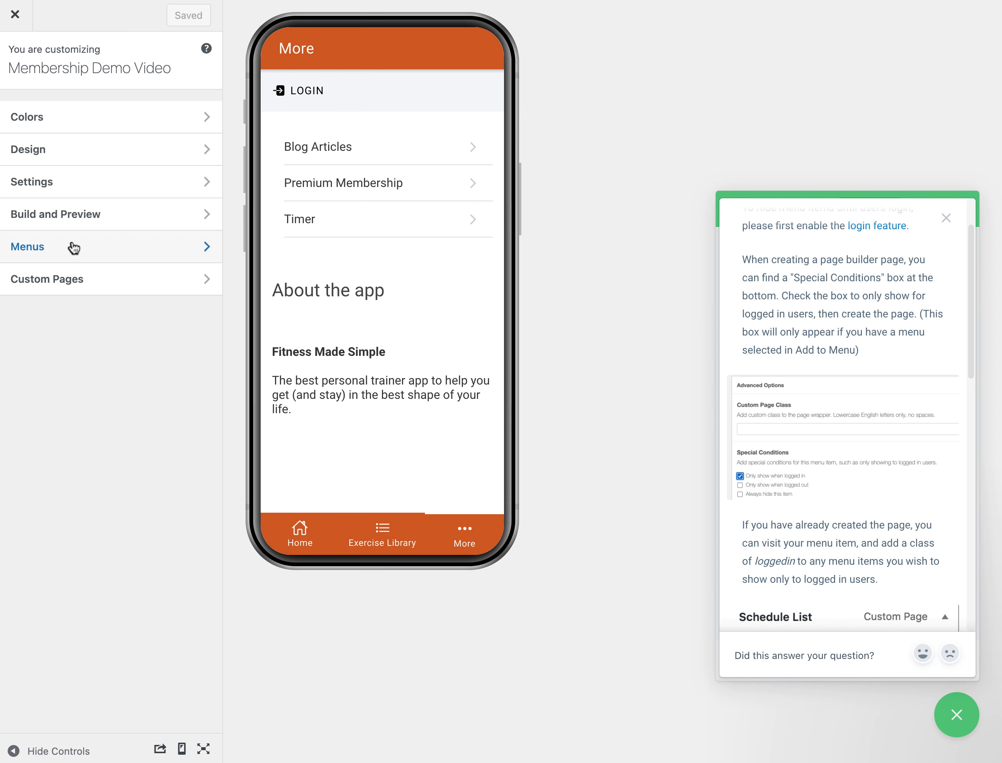
left_click(58, 183)
Open the membership-demo-video menu for editing
left_click(17, 56)
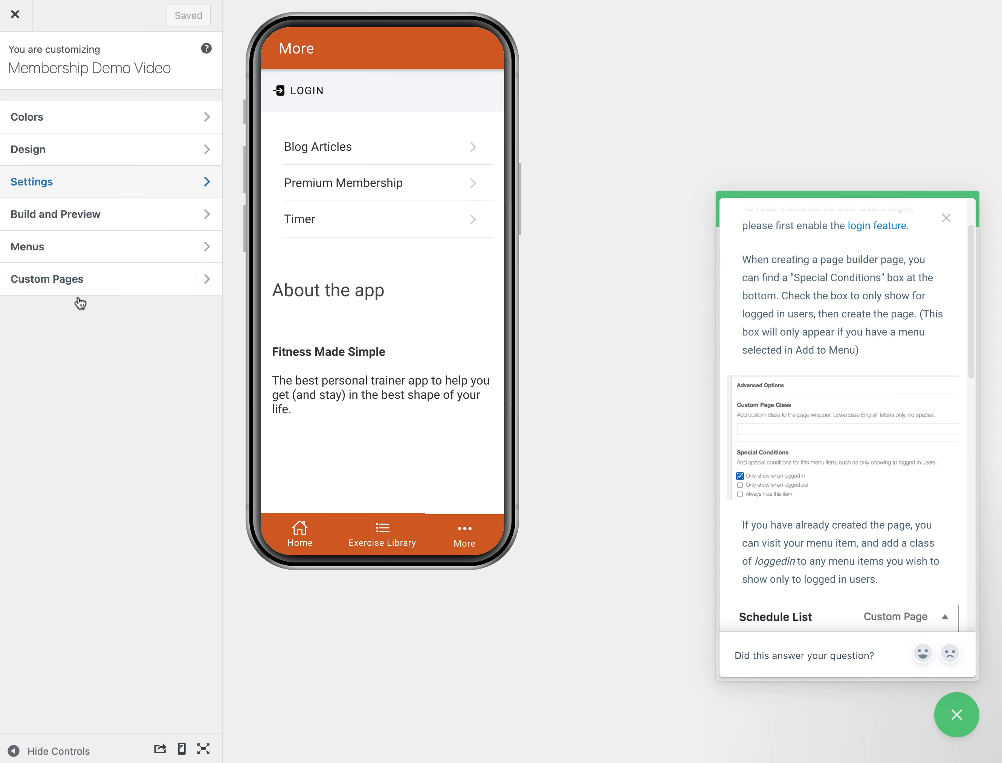
left_click(74, 251)
scroll(106, 339, "down", 3)
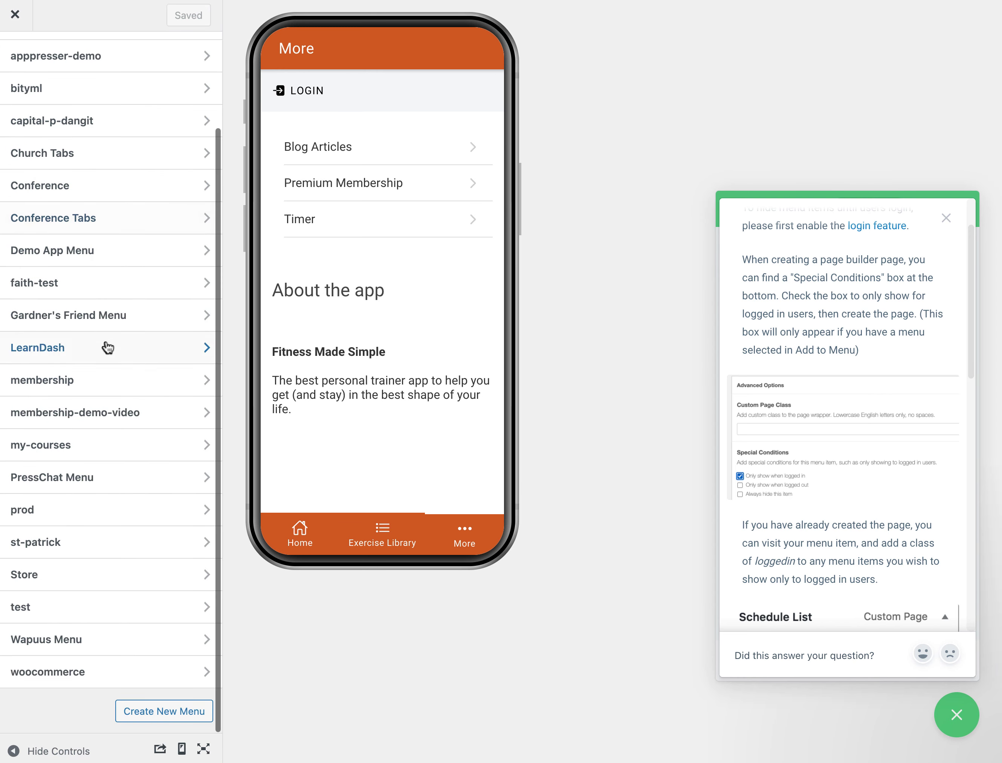
left_click(128, 417)
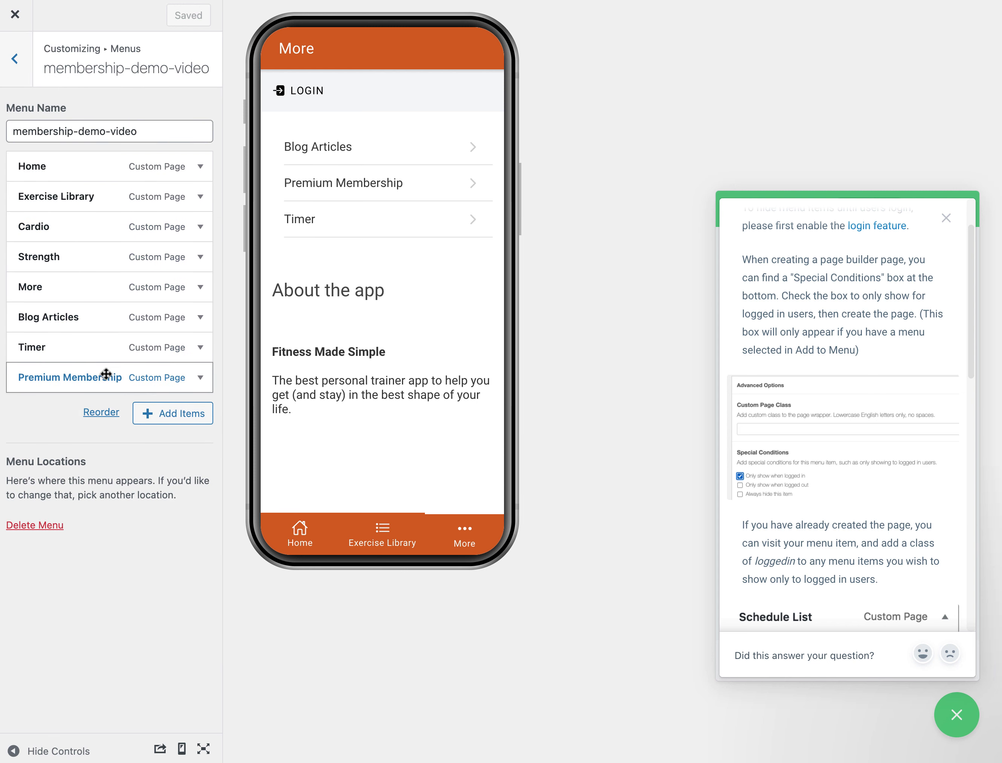
Give the Exercise Library menu item the extra class loggedin and save the menu
left_click(199, 197)
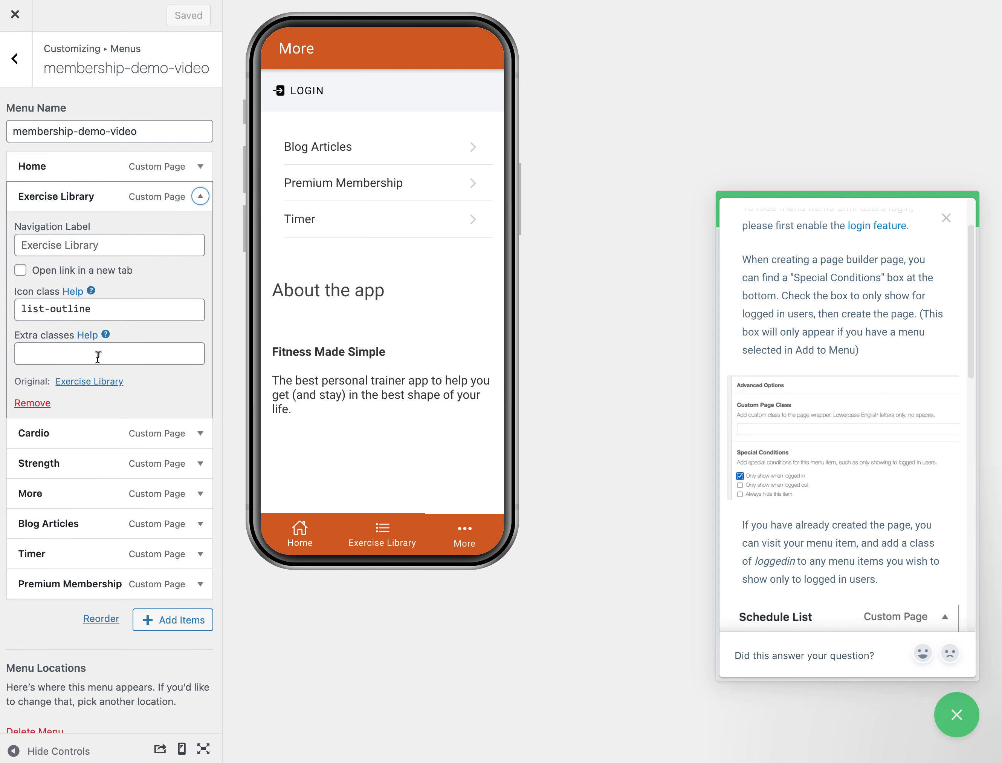
scroll(755, 445, "down", 6)
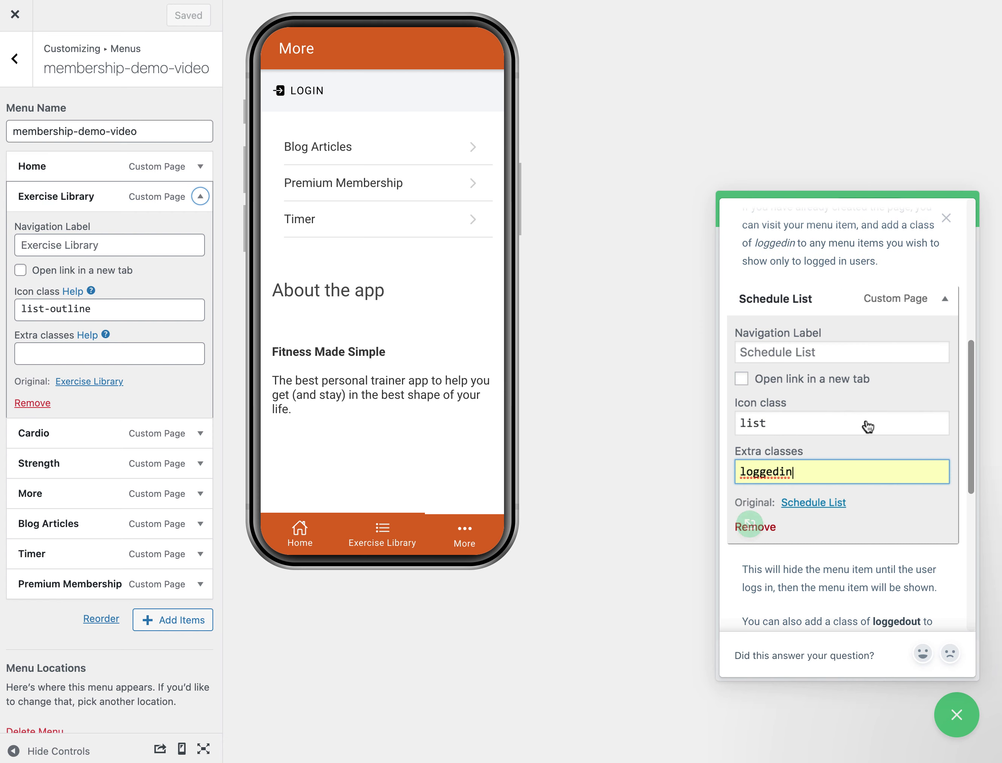
left_click(56, 348)
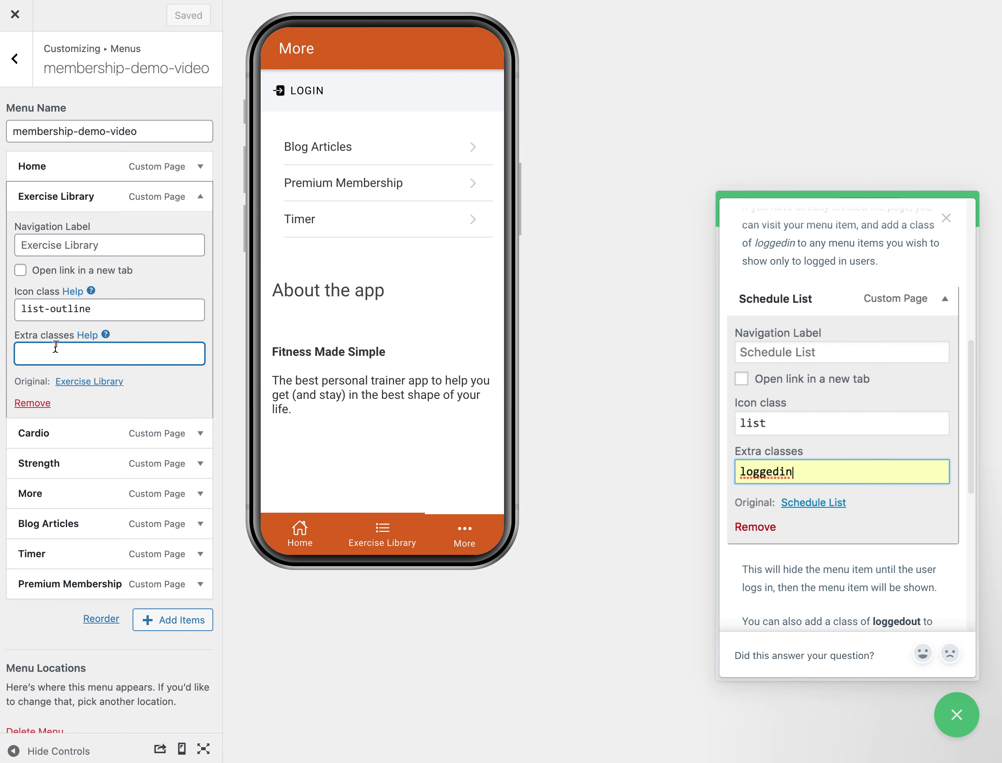
type("loggedin")
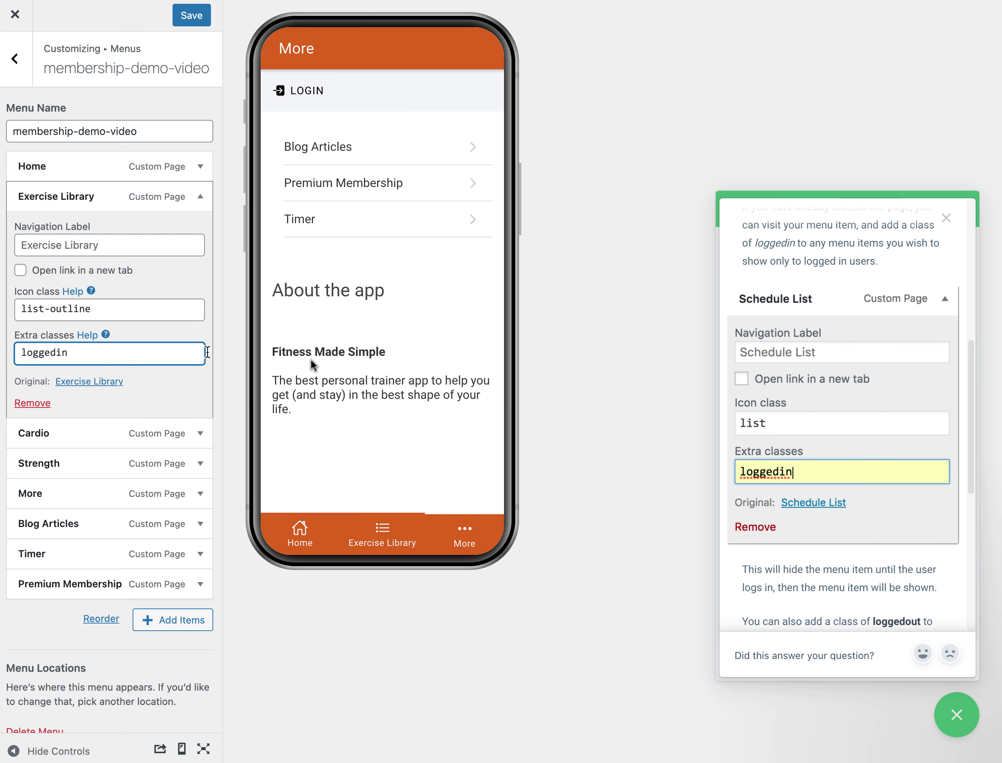
scroll(801, 507, "down", 5)
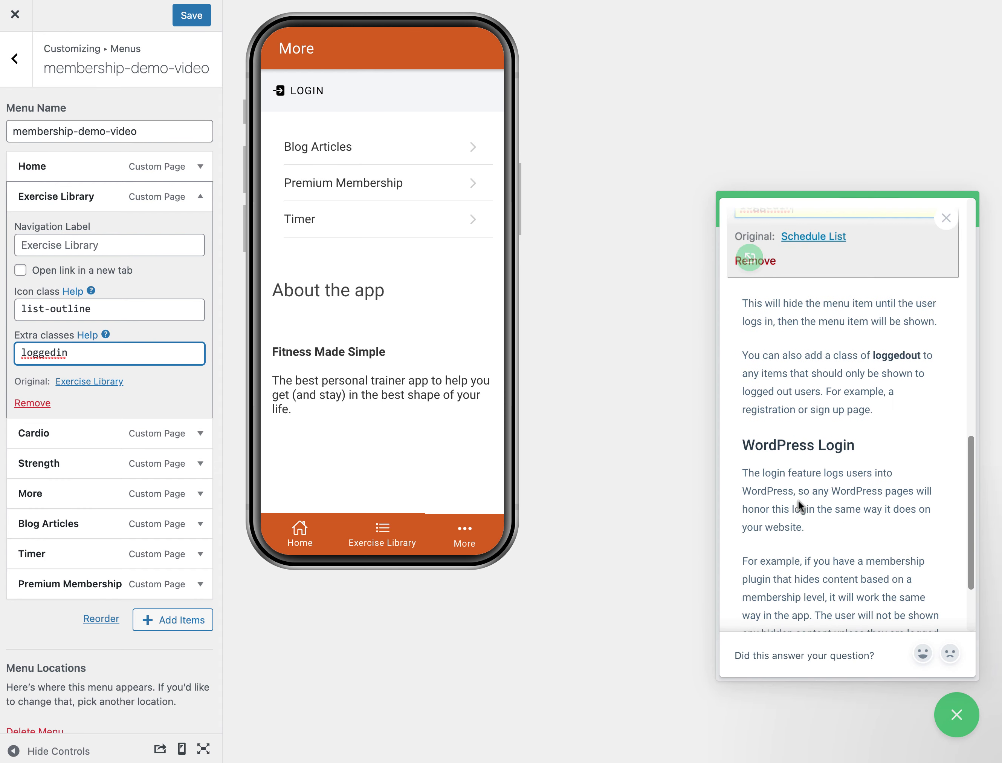
scroll(801, 507, "down", 2)
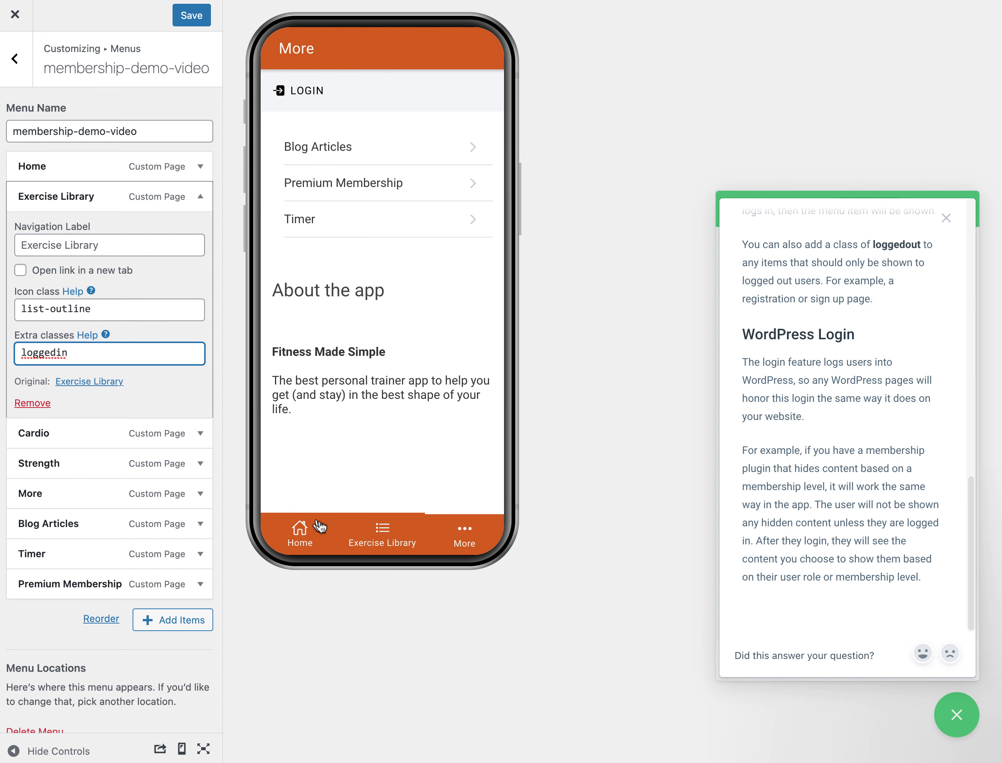
left_click(189, 21)
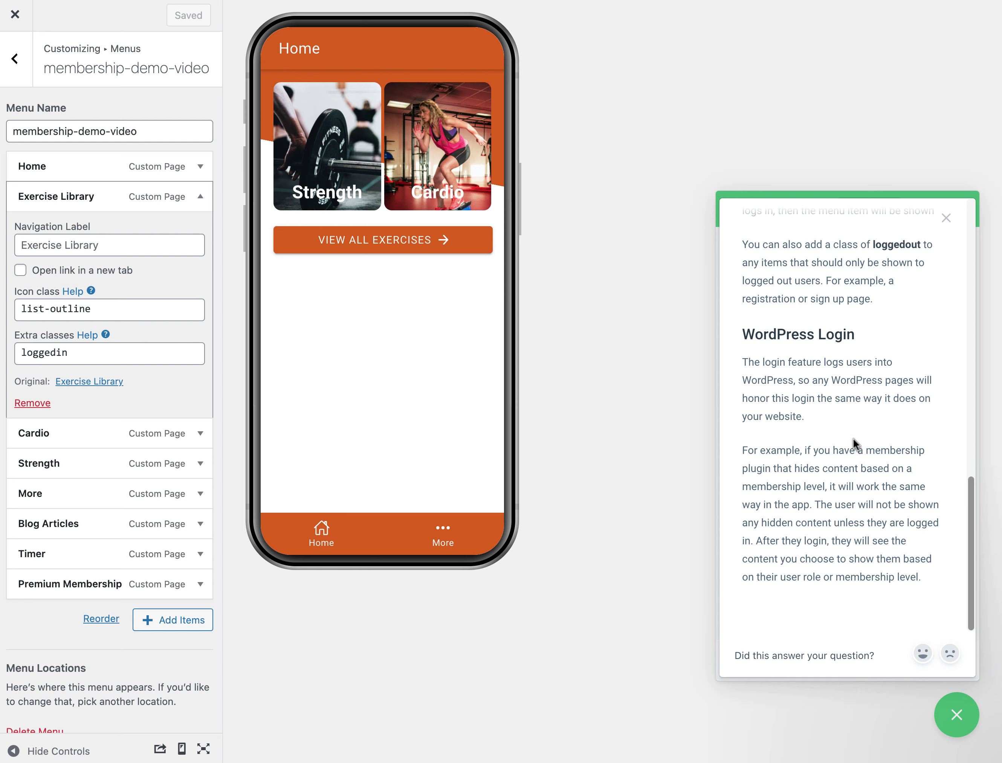
From the 'hide' search results, open and read the Protect Content Based on User Role article
scroll(849, 444, "up", 3)
scroll(849, 445, "down", 3)
scroll(844, 572, "up", 10)
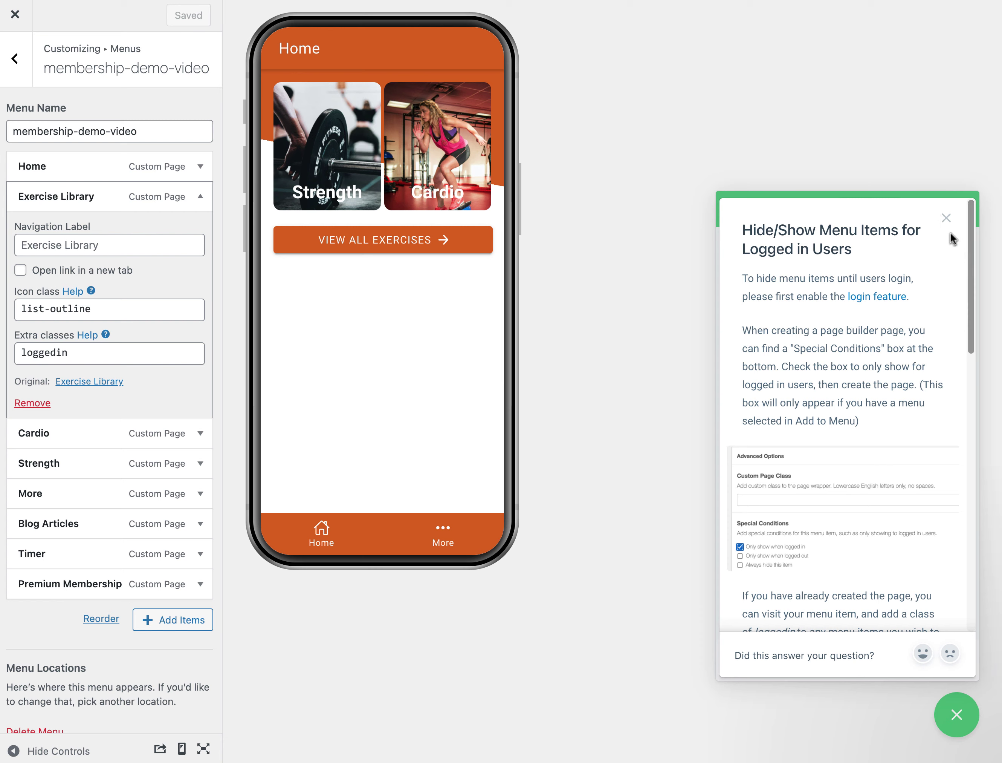
left_click(947, 220)
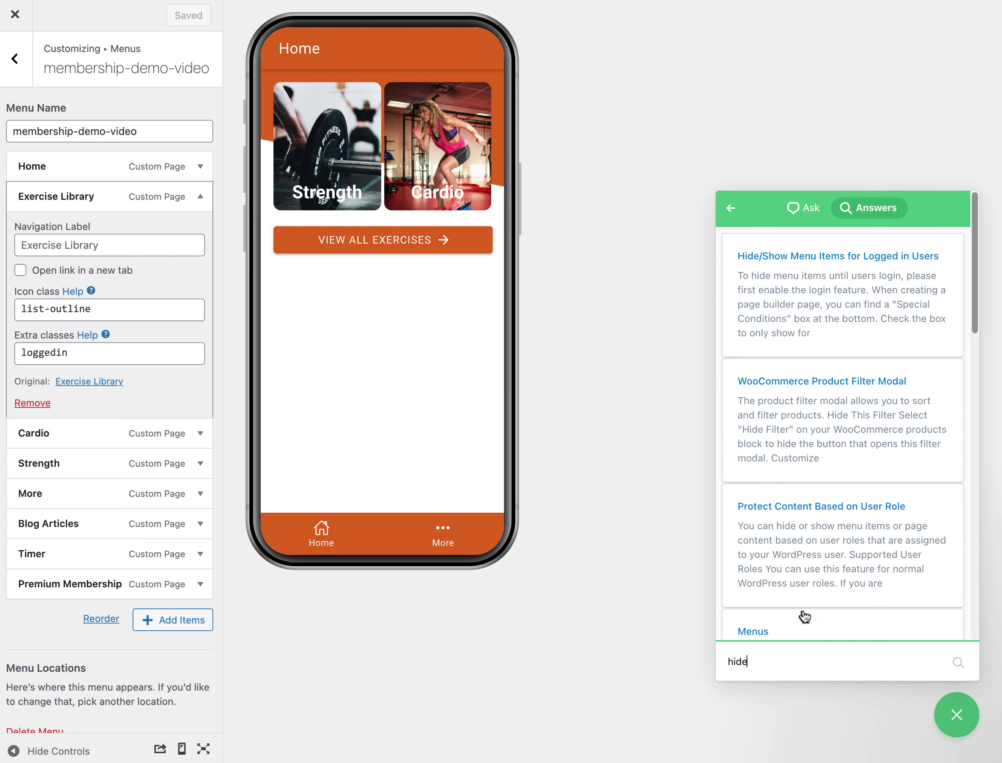
left_click(844, 544)
scroll(826, 459, "down", 6)
scroll(821, 432, "down", 5)
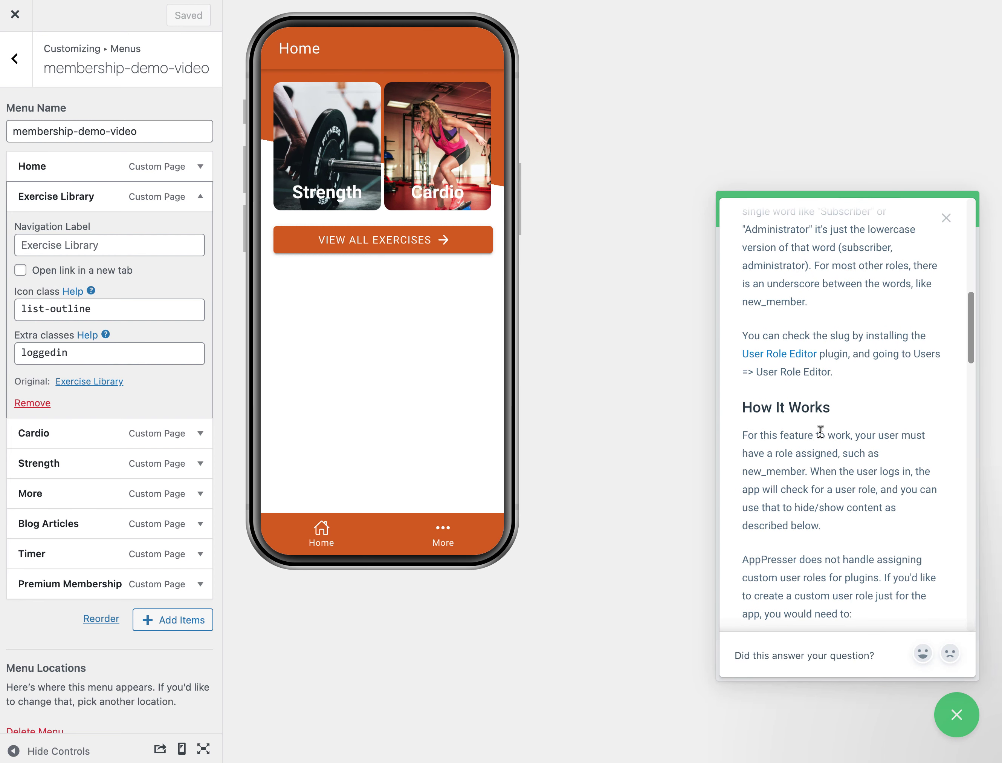
scroll(821, 432, "up", 5)
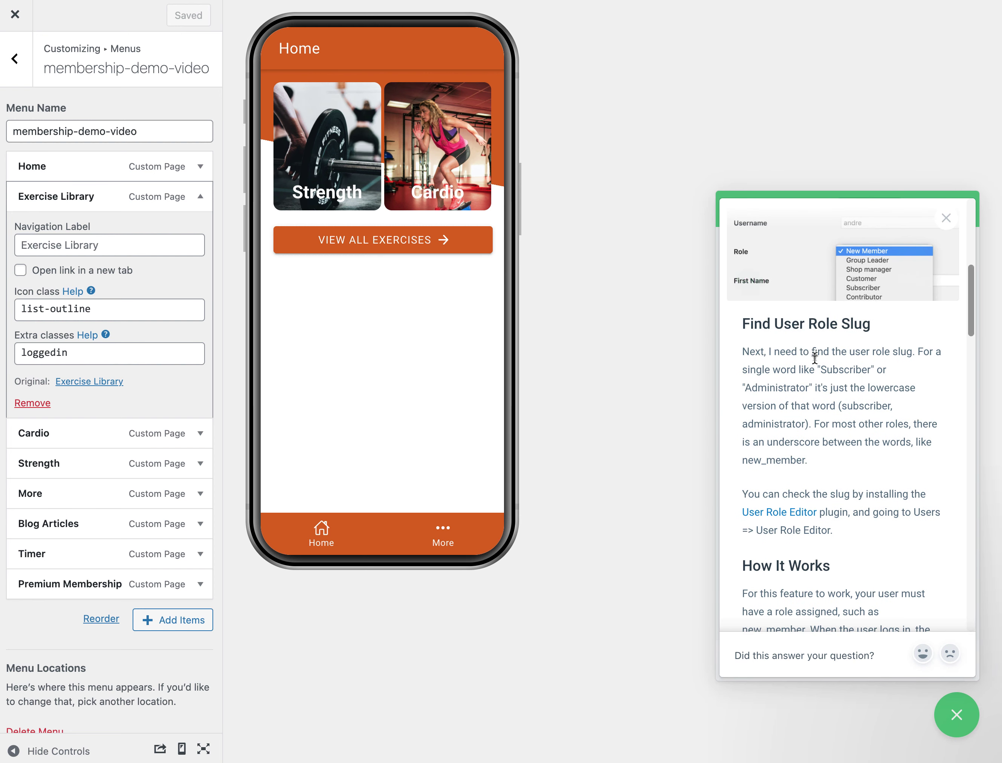
scroll(813, 365, "down", 10)
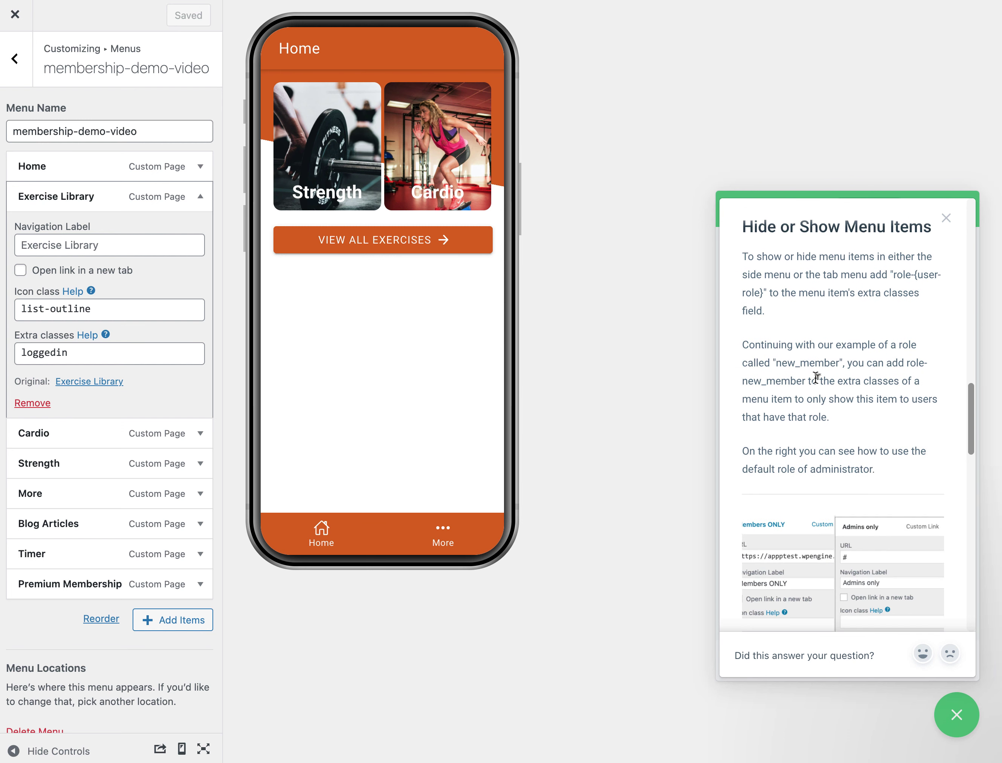
scroll(818, 381, "down", 5)
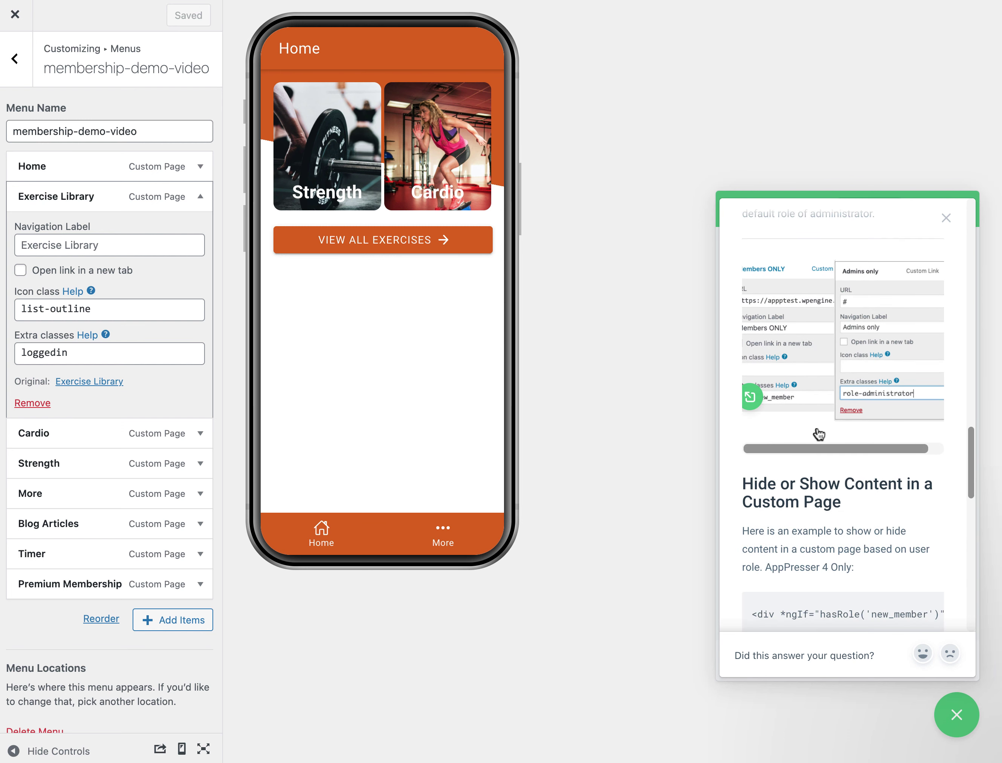
scroll(875, 415, "down", 3)
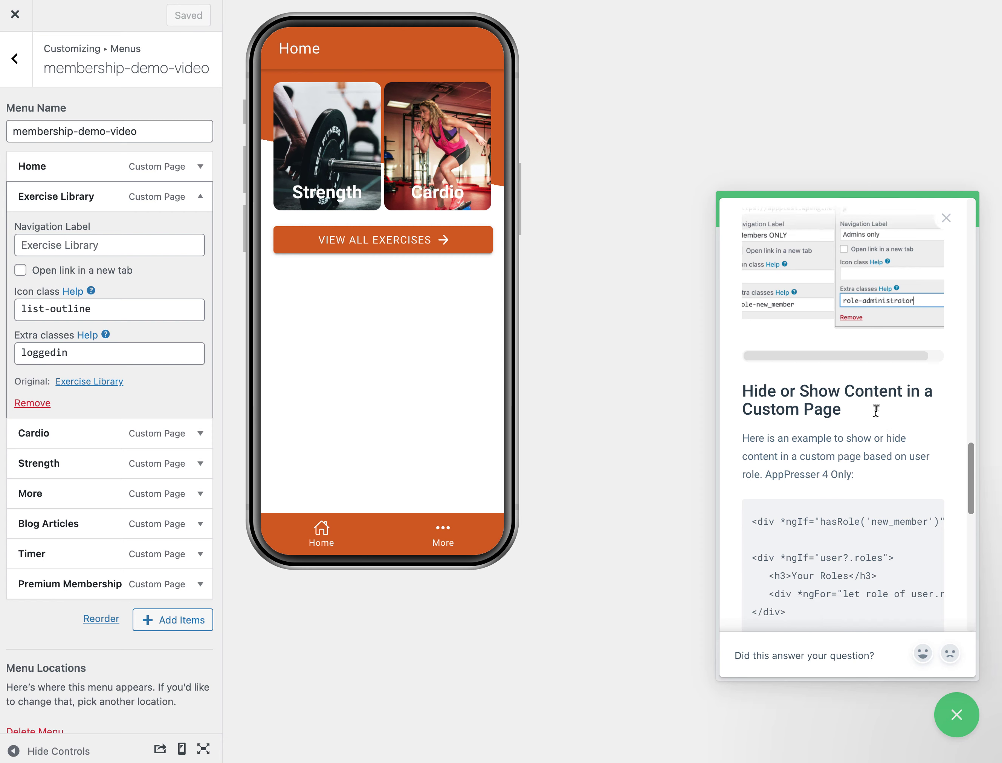
scroll(876, 410, "up", 2)
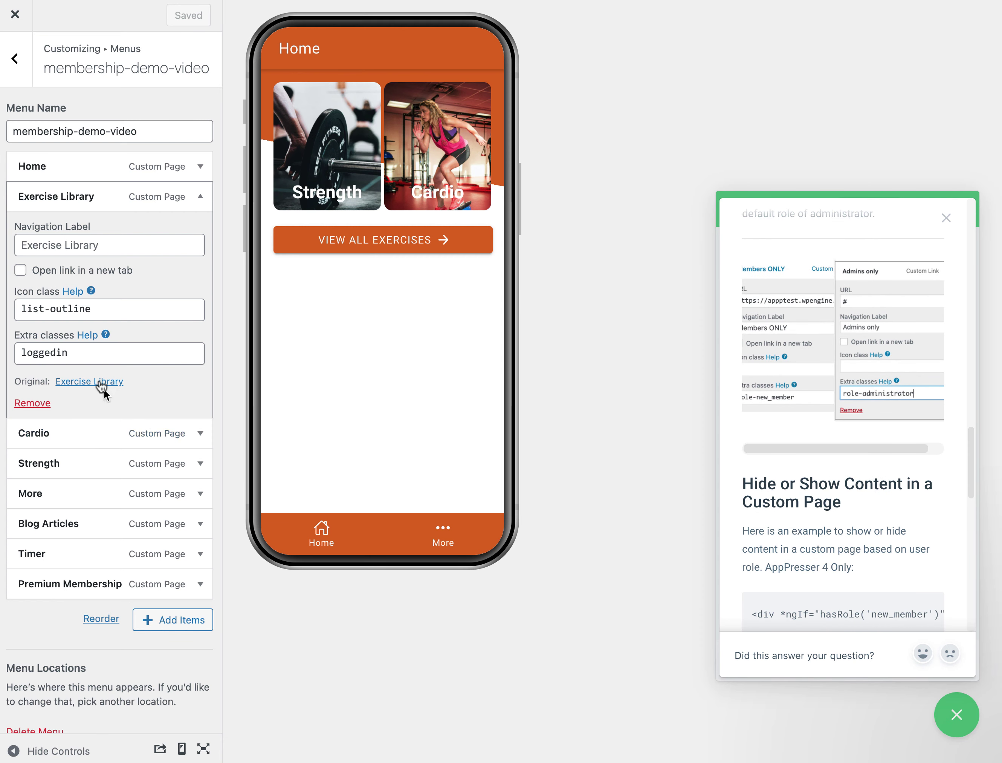
Replace Exercise Library's loggedin class with role-premium_membership, then clear the extra classes field completely
double_click(60, 352)
type("role-premium_membership")
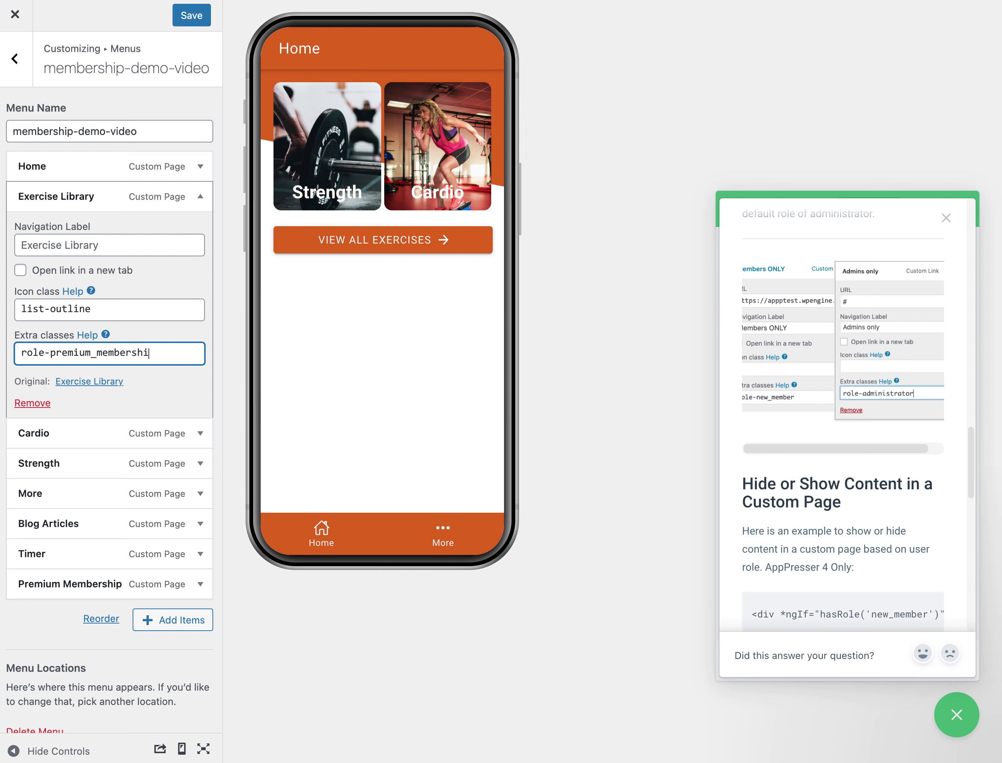
double_click(88, 356)
left_click(174, 354)
double_click(104, 354)
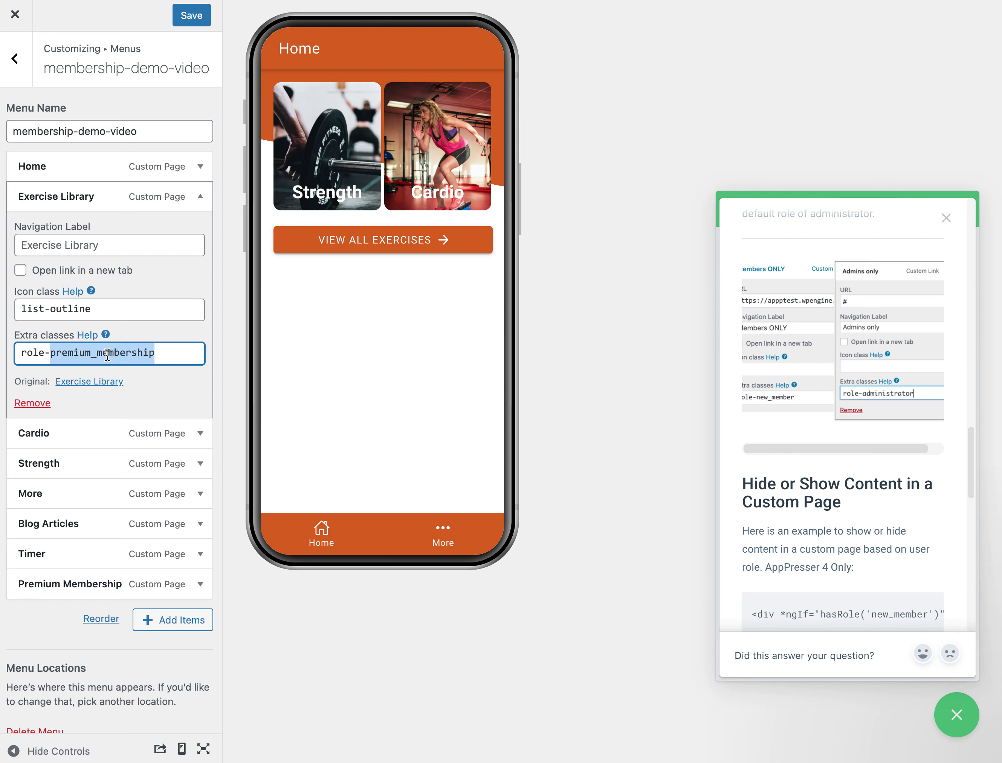
left_click(31, 355)
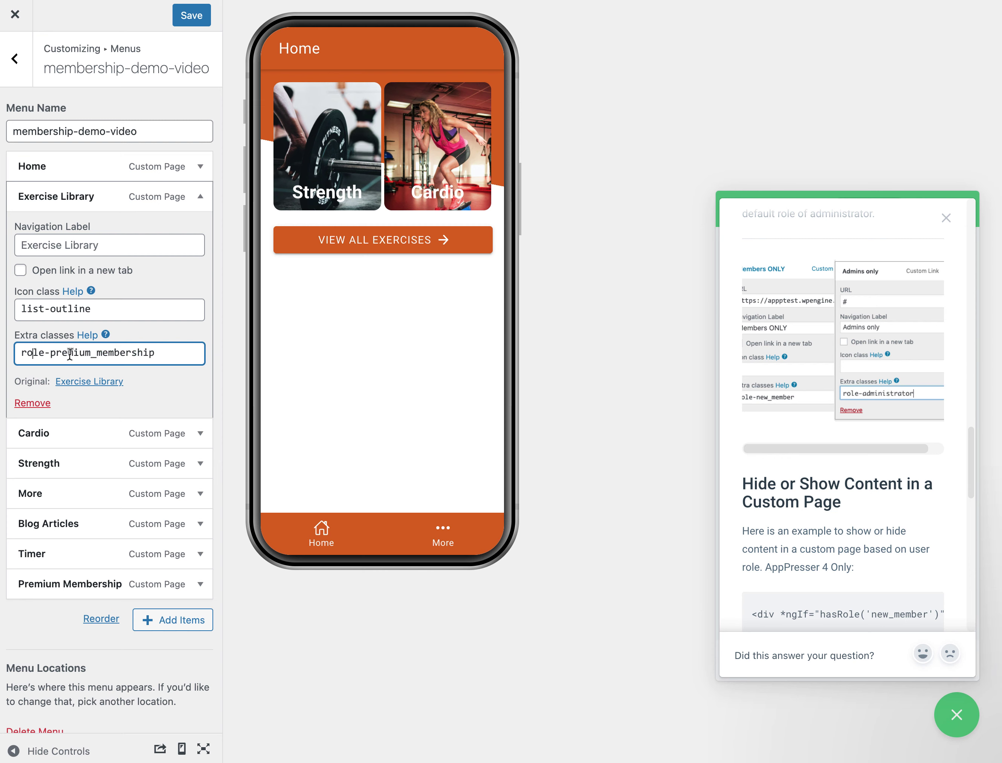
key("super+a")
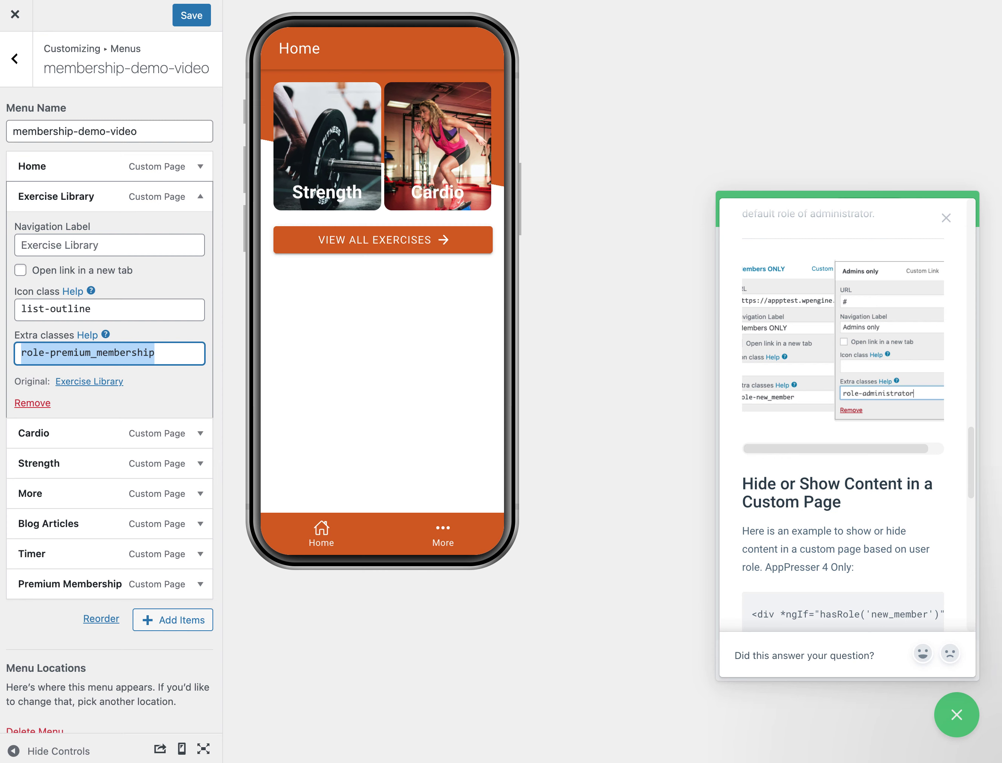
key("BackSpace")
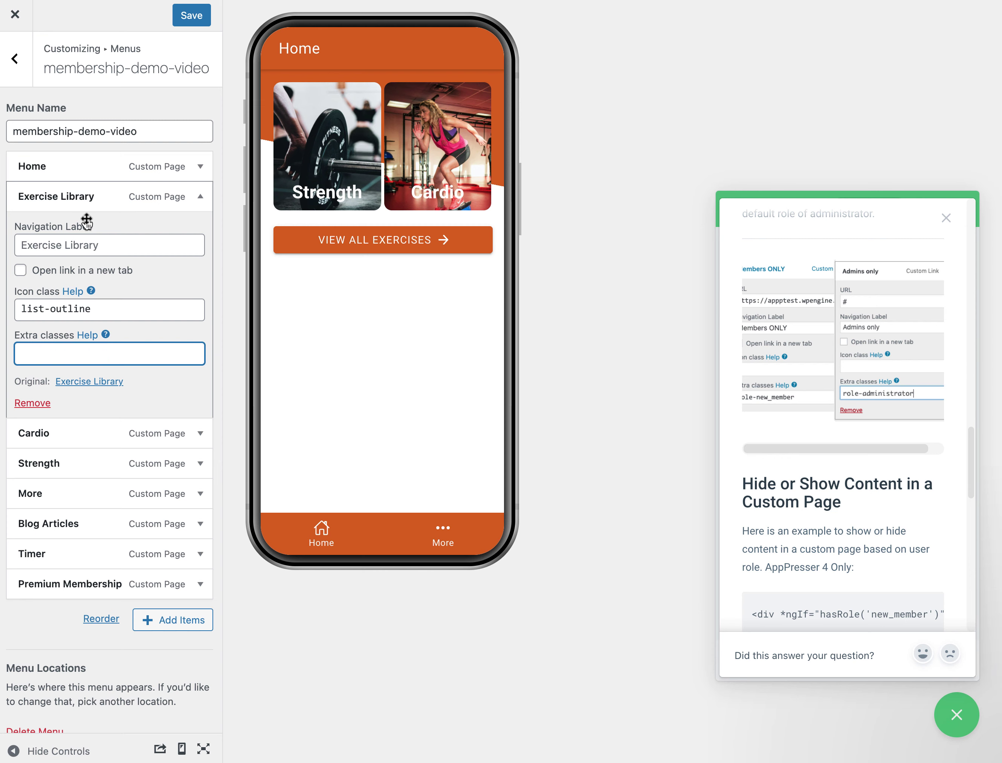
Save the menu, close help, and check Lotus in View All Exercises shows a VIP-only notice
left_click(194, 22)
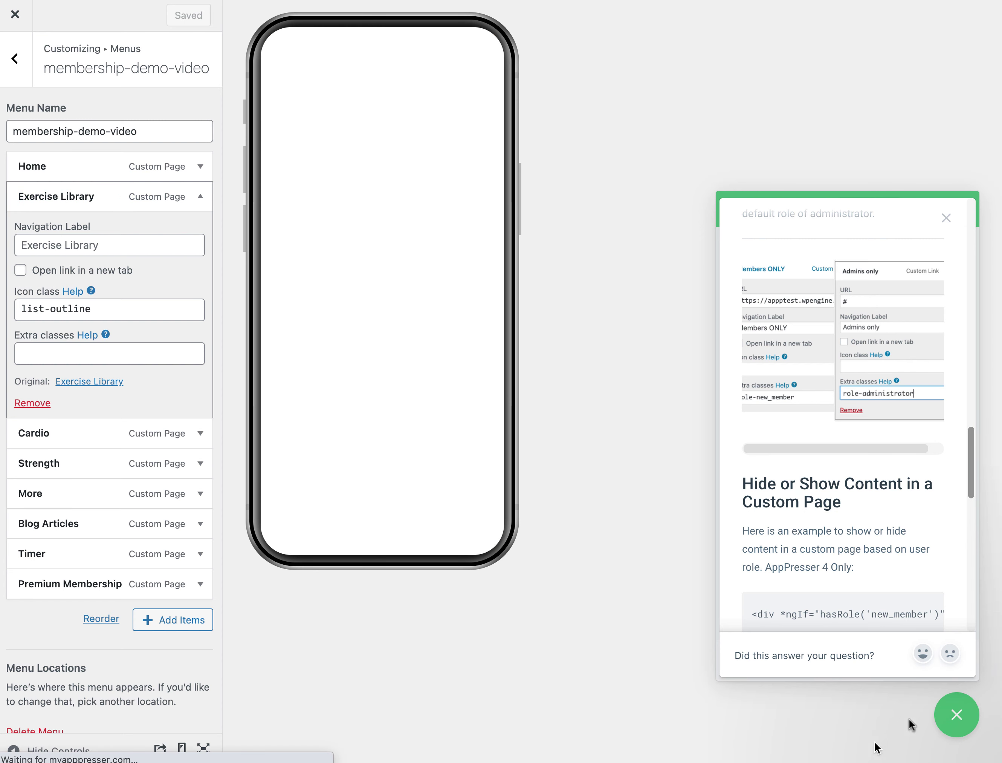
left_click(948, 726)
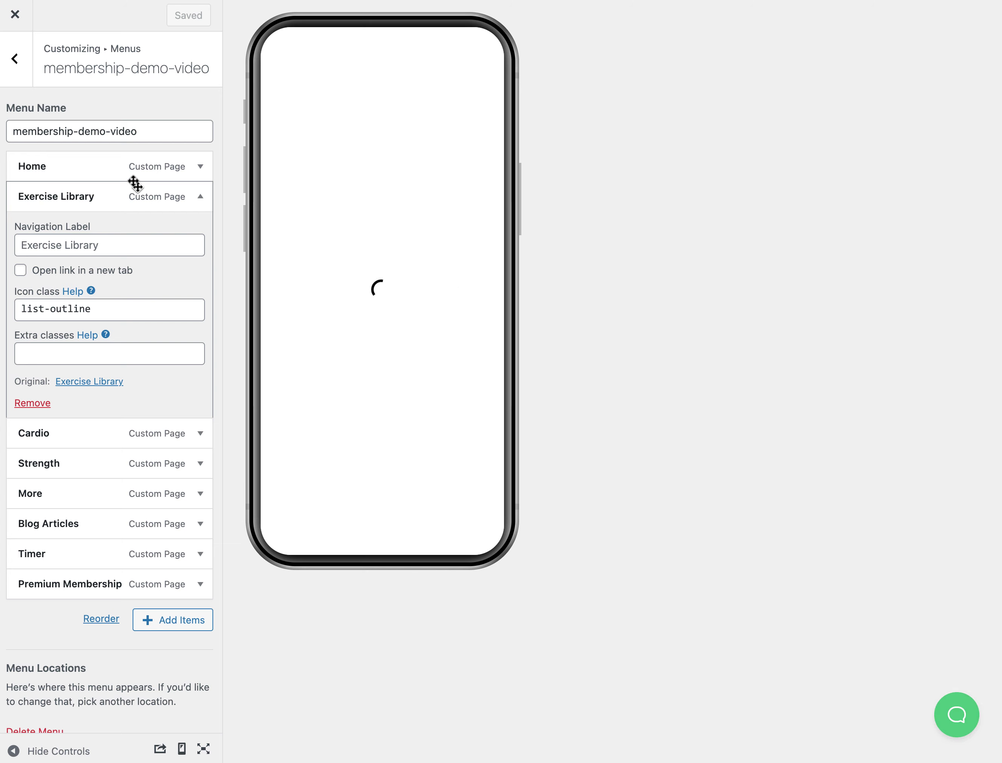
left_click(396, 234)
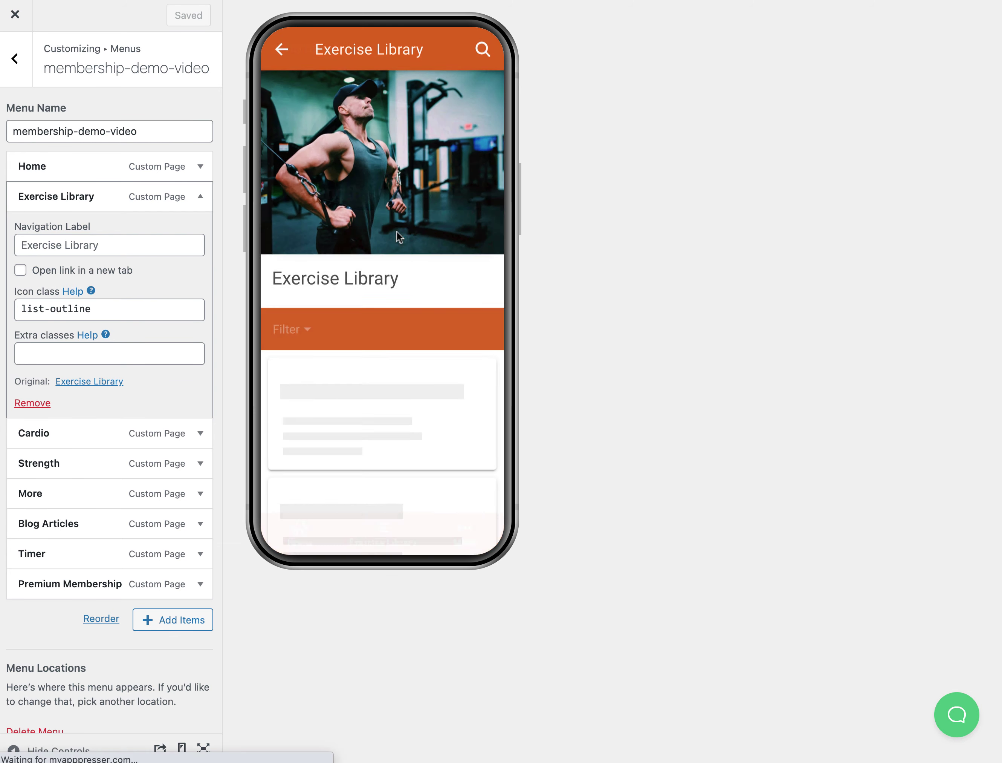
scroll(378, 440, "down", 1)
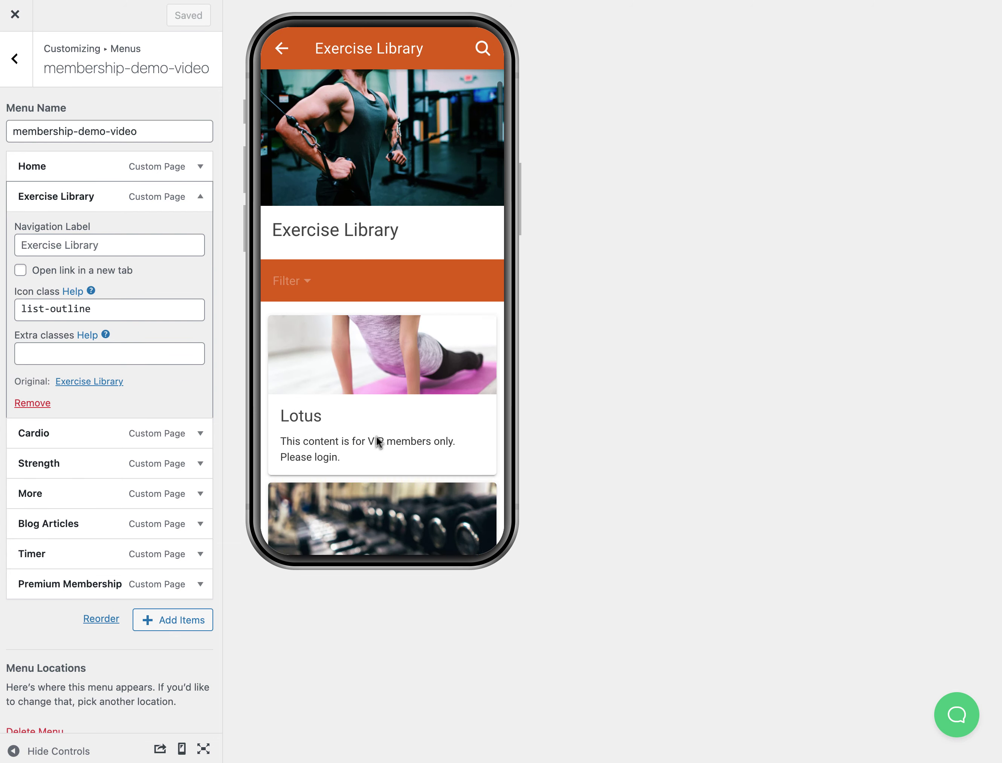
left_click(379, 442)
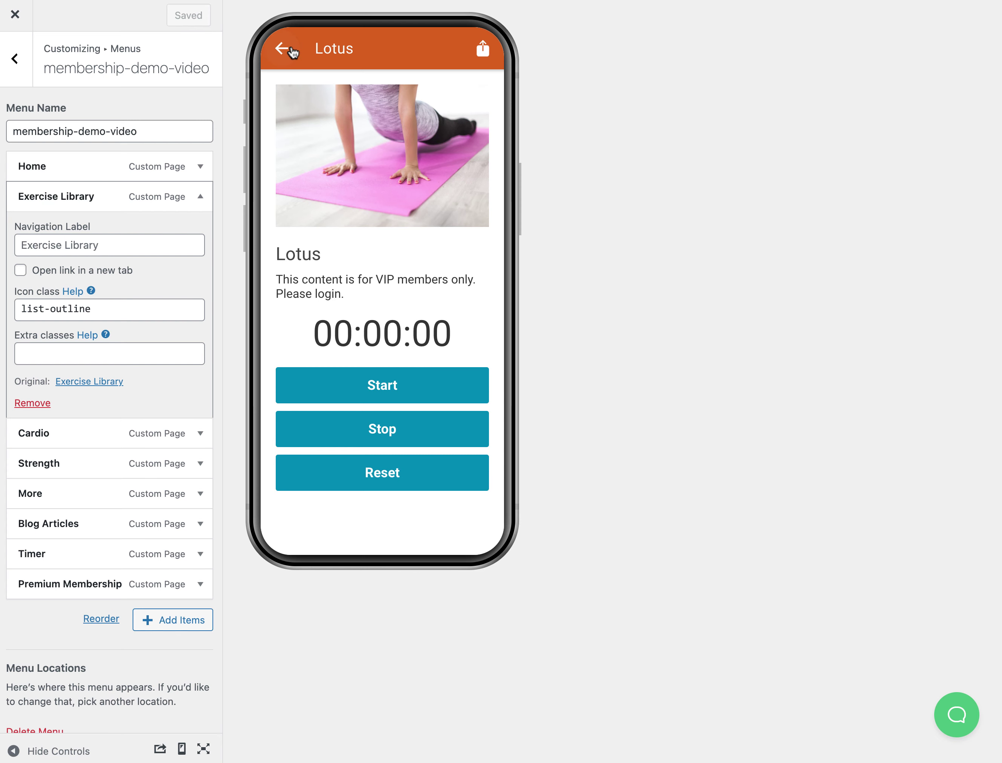
left_click(282, 48)
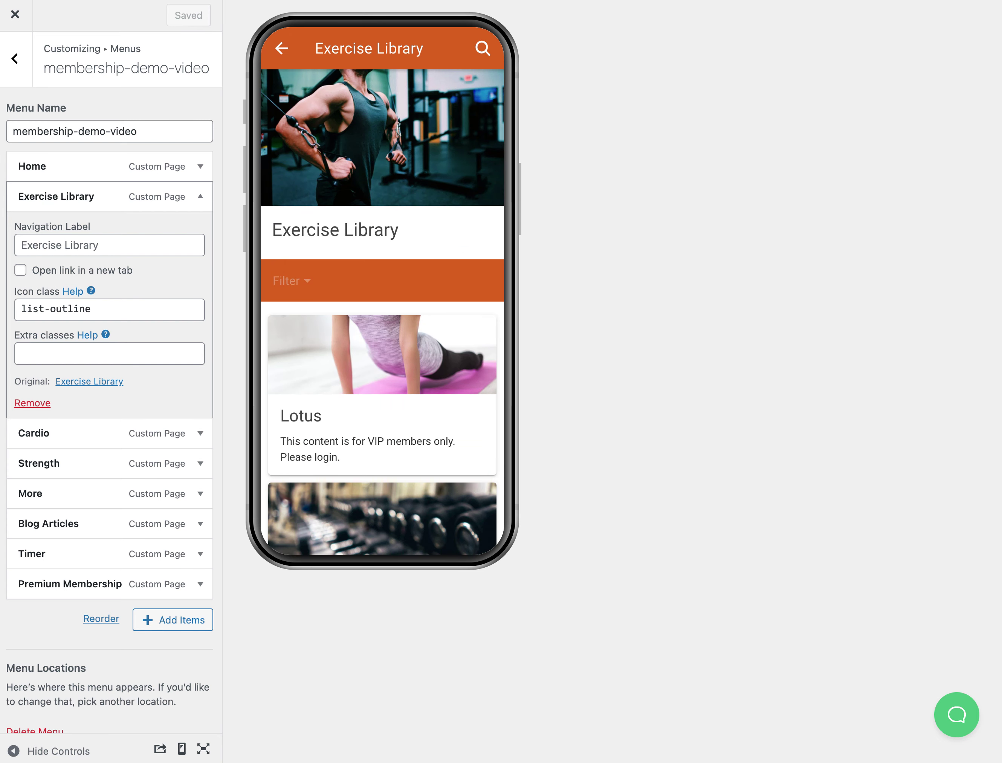